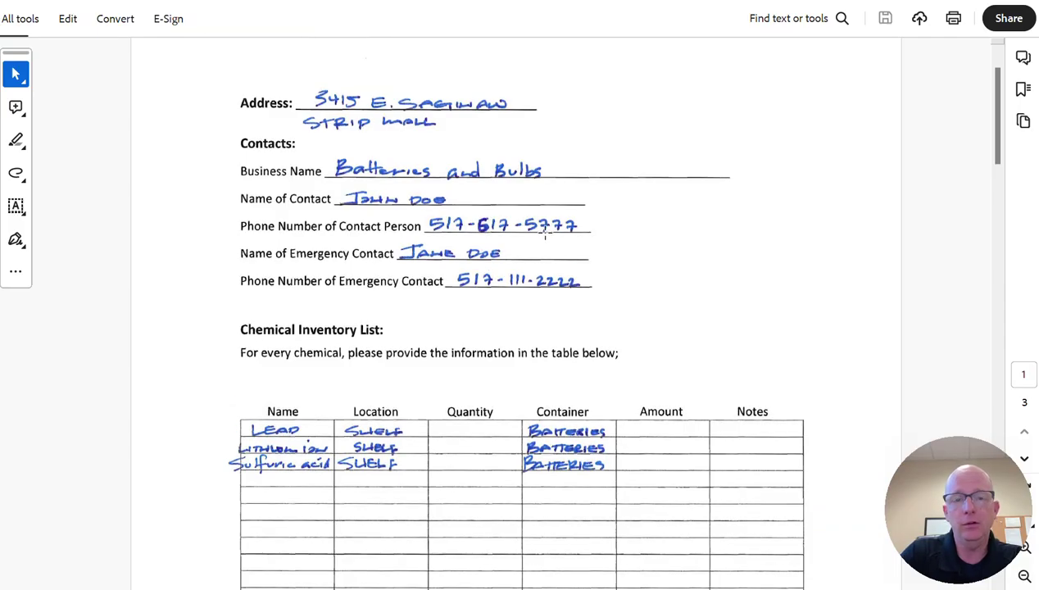
Step: Review the handwritten pre-plan form from contacts and chemical inventory through fire protection systems, and return to its first page
scroll(545, 234, down, 10)
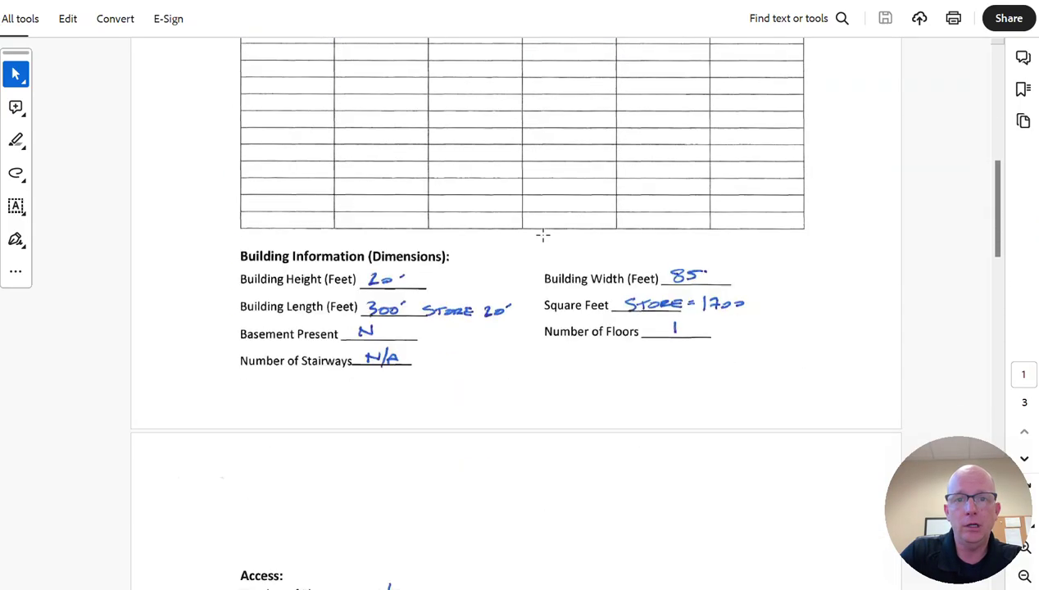
scroll(543, 235, down, 13)
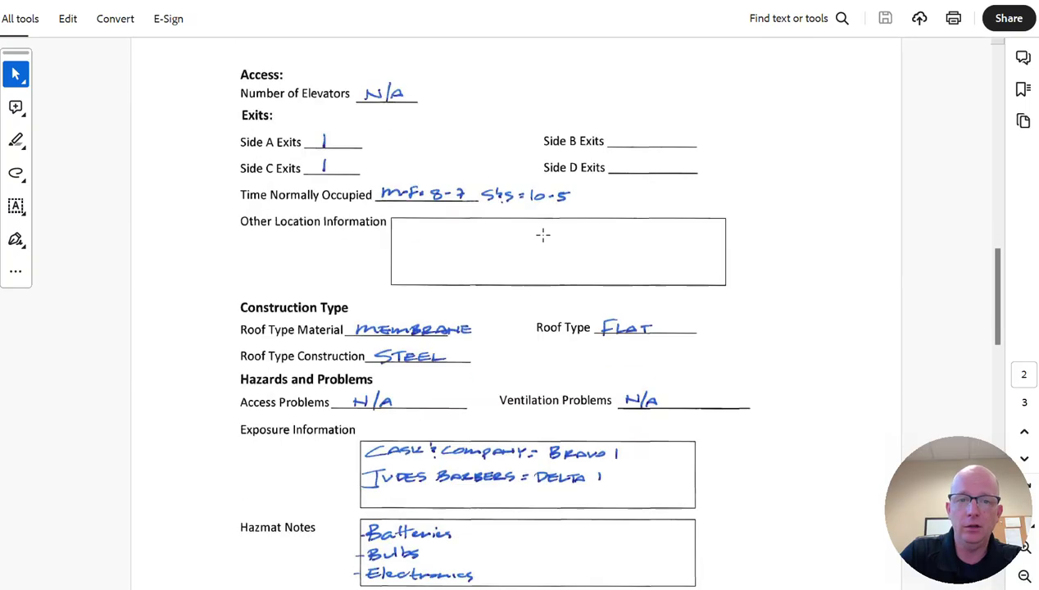
scroll(538, 237, down, 6)
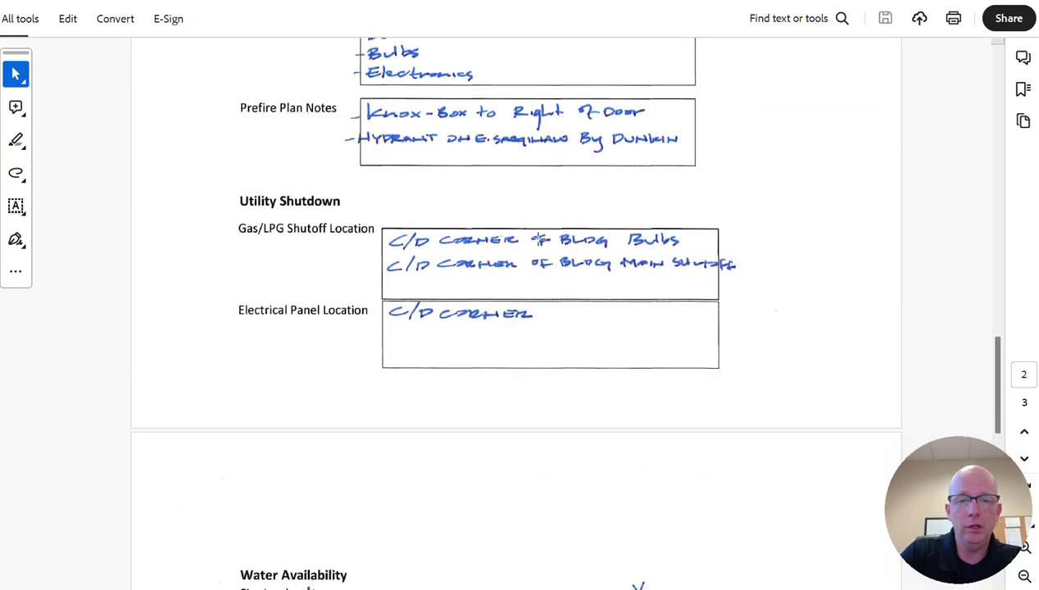
scroll(539, 238, down, 10)
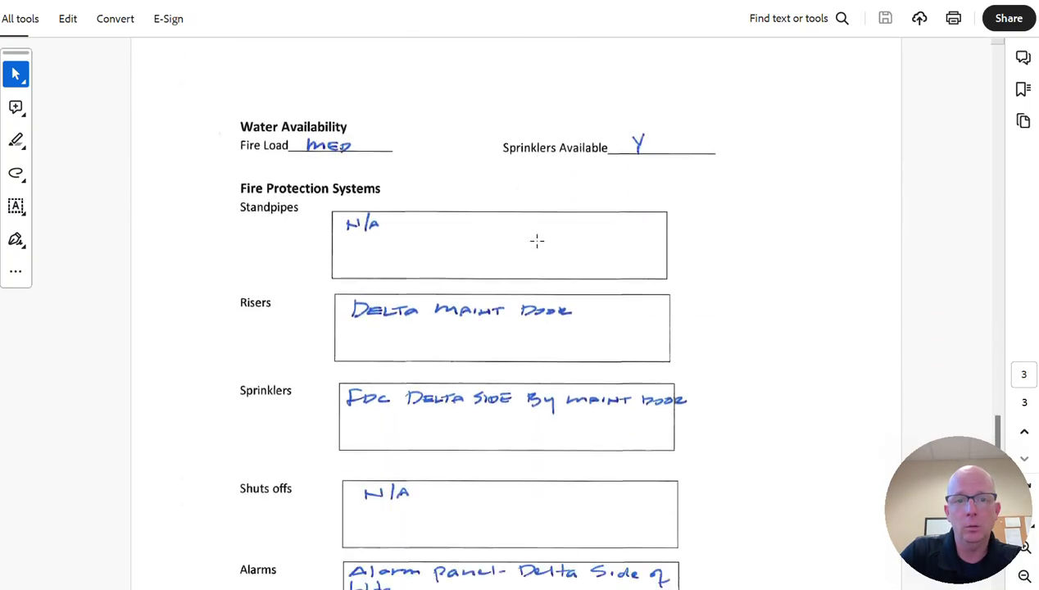
scroll(536, 239, down, 3)
scroll(536, 239, up, 4)
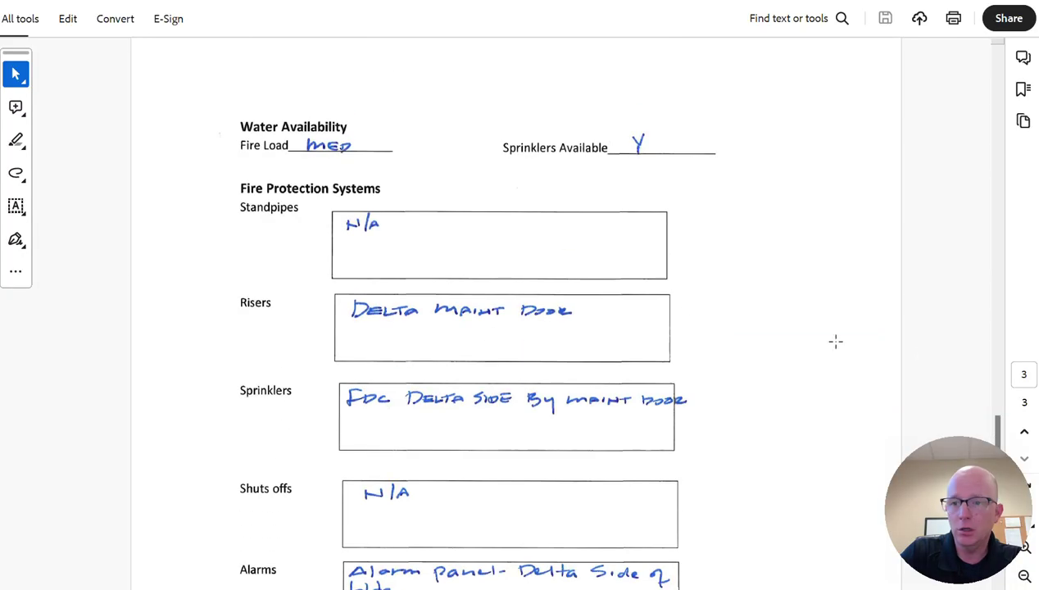
drag(997, 424, 972, 62)
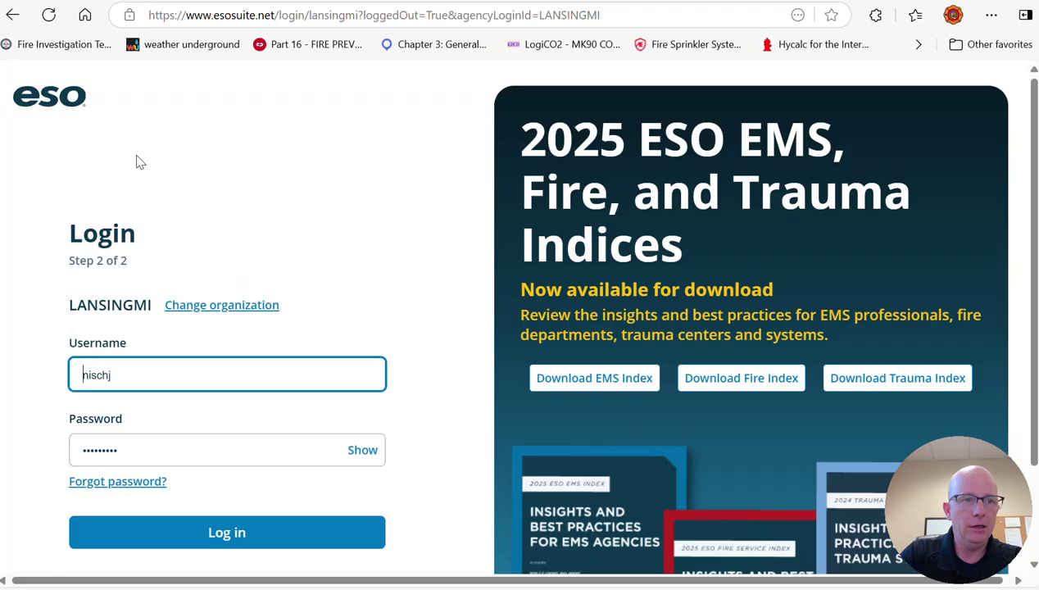
Step: Switch to ESO Suite, log in with the prefilled credentials, and search the Properties records by the start of the store's street address
click(201, 545)
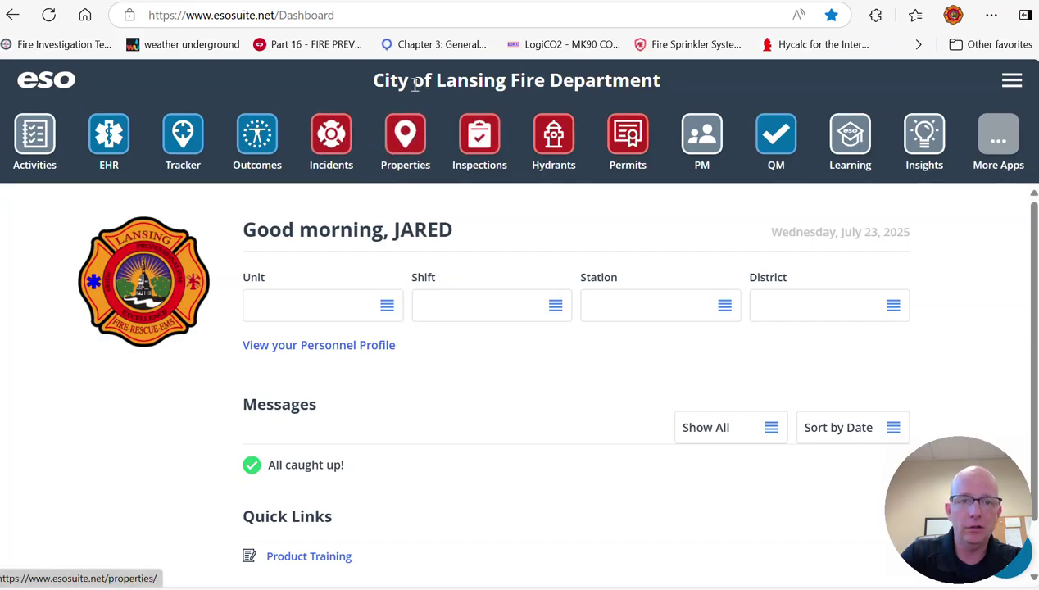
click(405, 144)
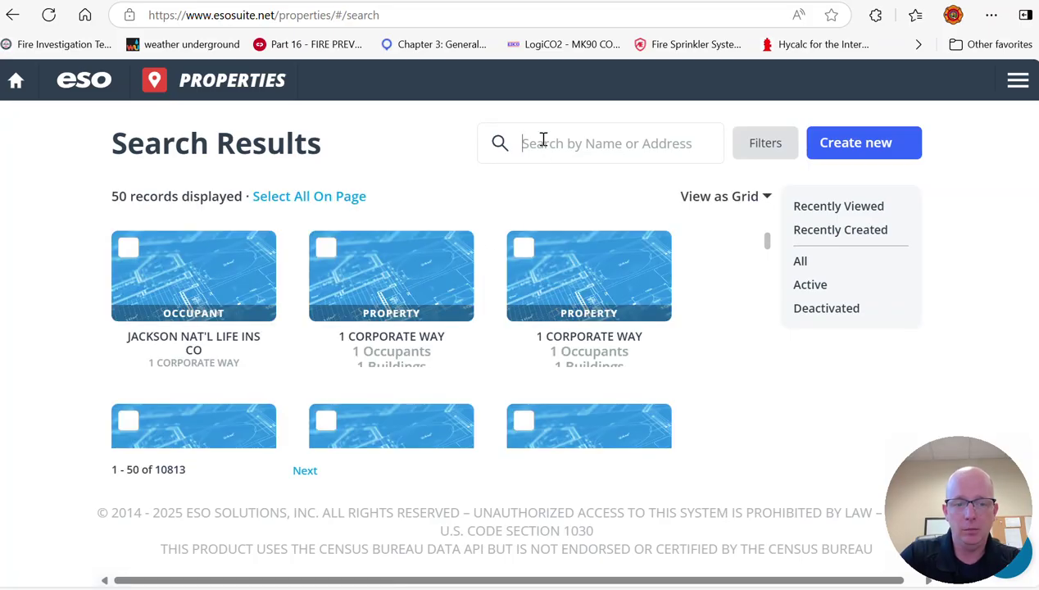
text(3415 e)
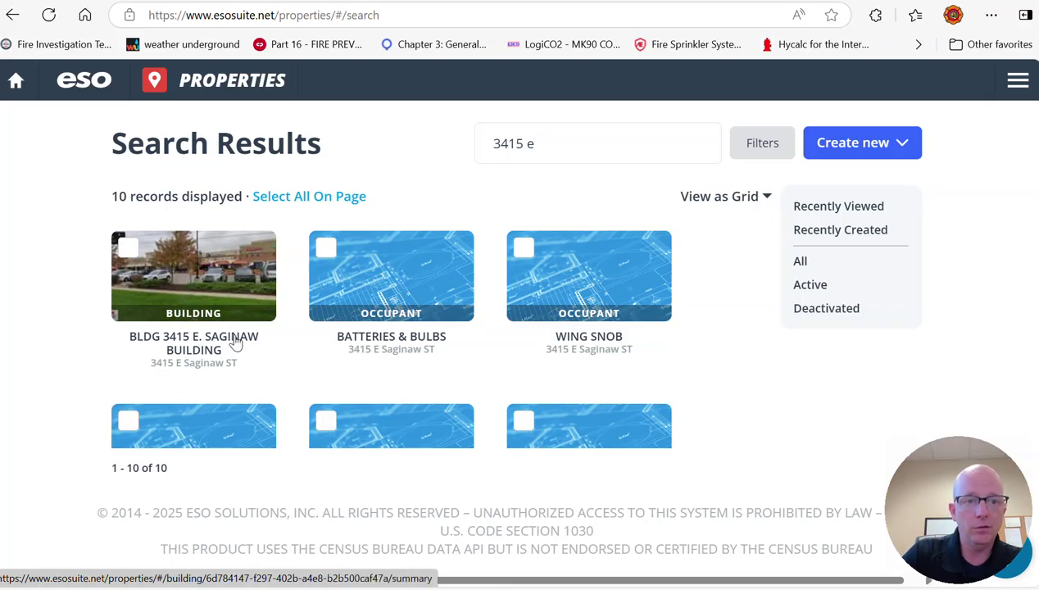
Step: Look through the matching building, occupant and property records and open the main property record
scroll(434, 282, down, 1)
scroll(433, 285, down, 1)
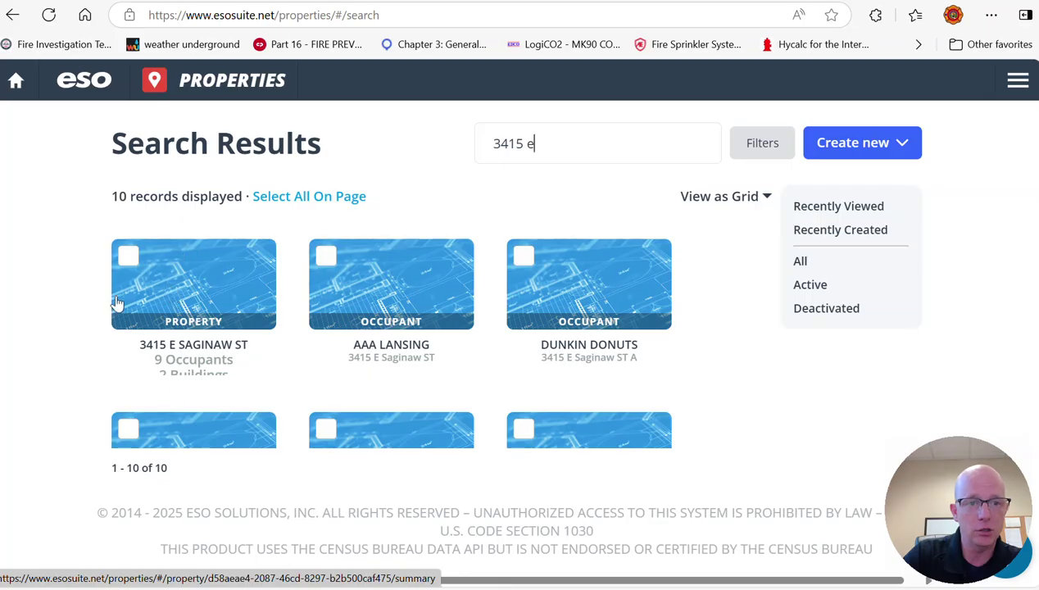
scroll(175, 354, up, 1)
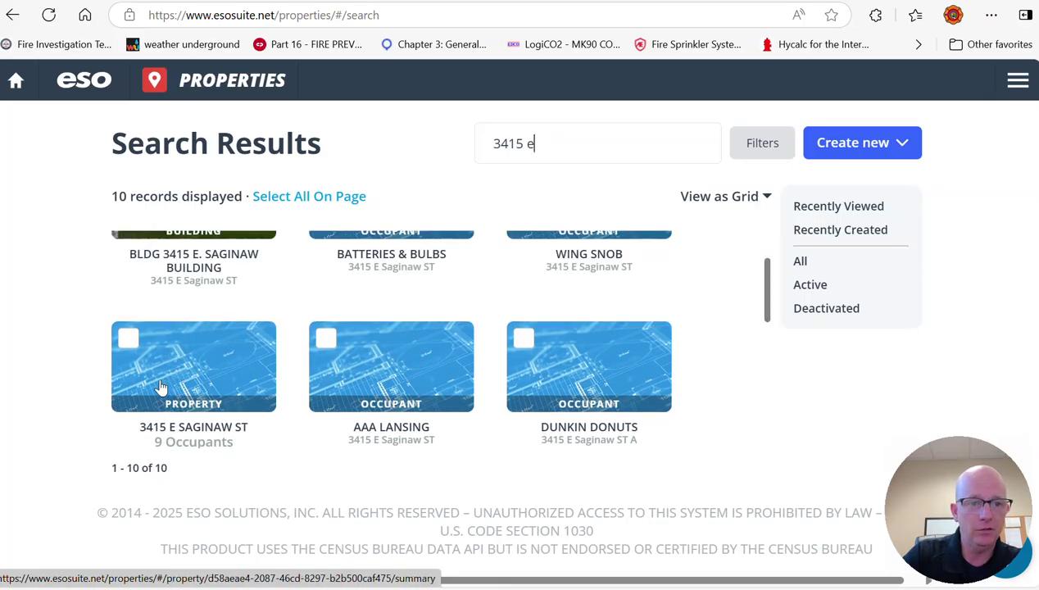
scroll(161, 381, up, 1)
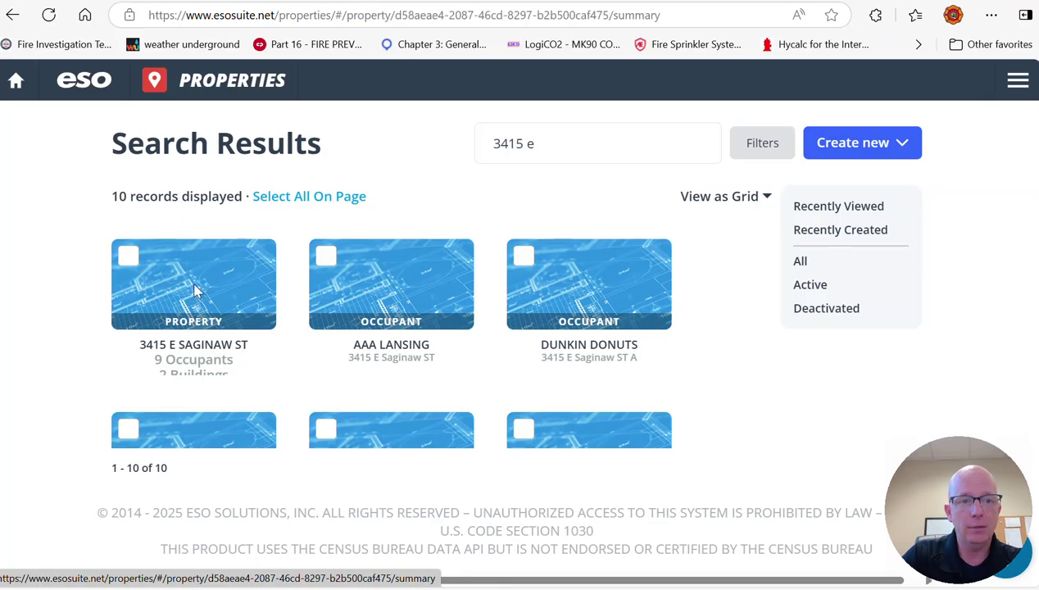
click(195, 291)
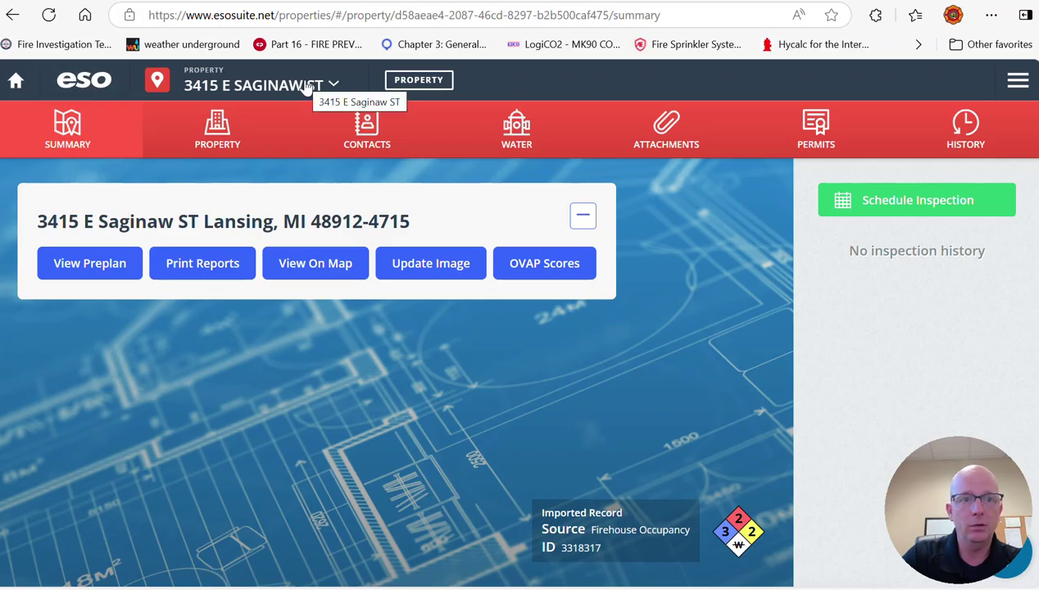
Step: Review the buildings and occupants listed under the property and open the building record
click(334, 86)
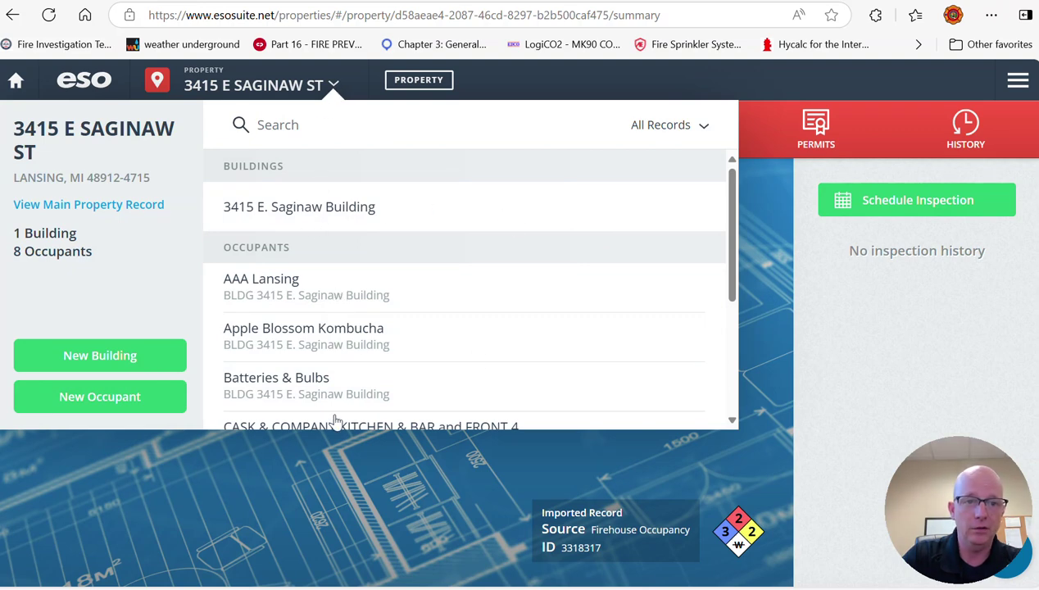
click(325, 504)
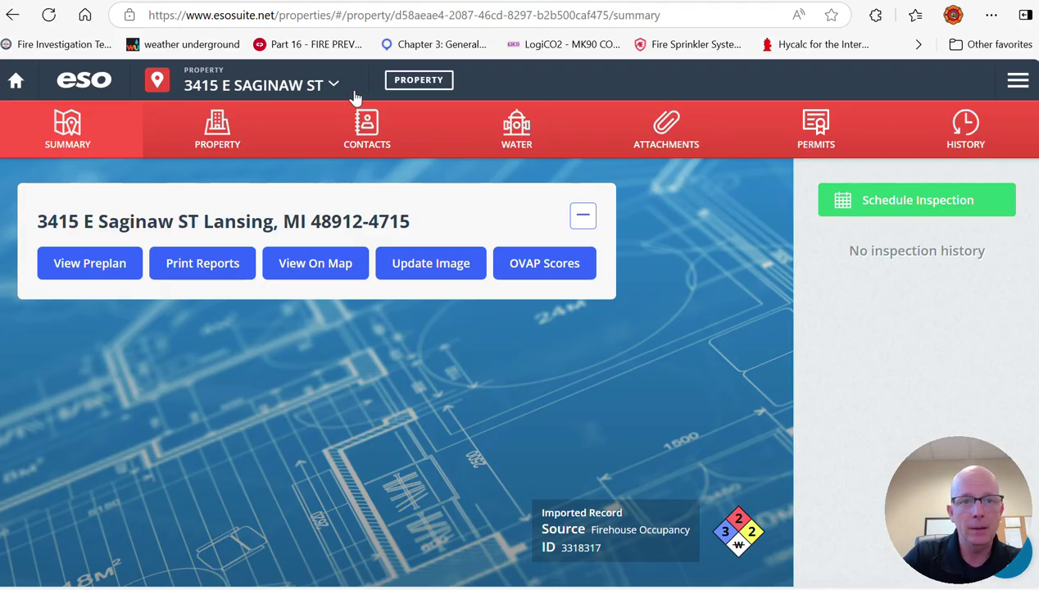
click(333, 89)
click(298, 208)
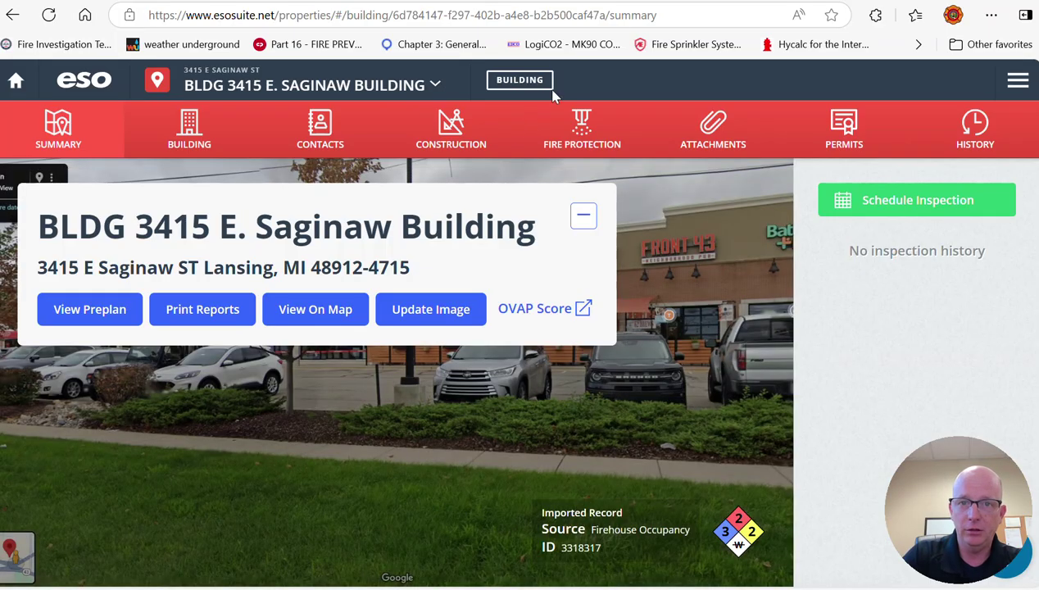
Step: View the Batteries & Bulbs occupant record for comparison and return to the building record
click(436, 89)
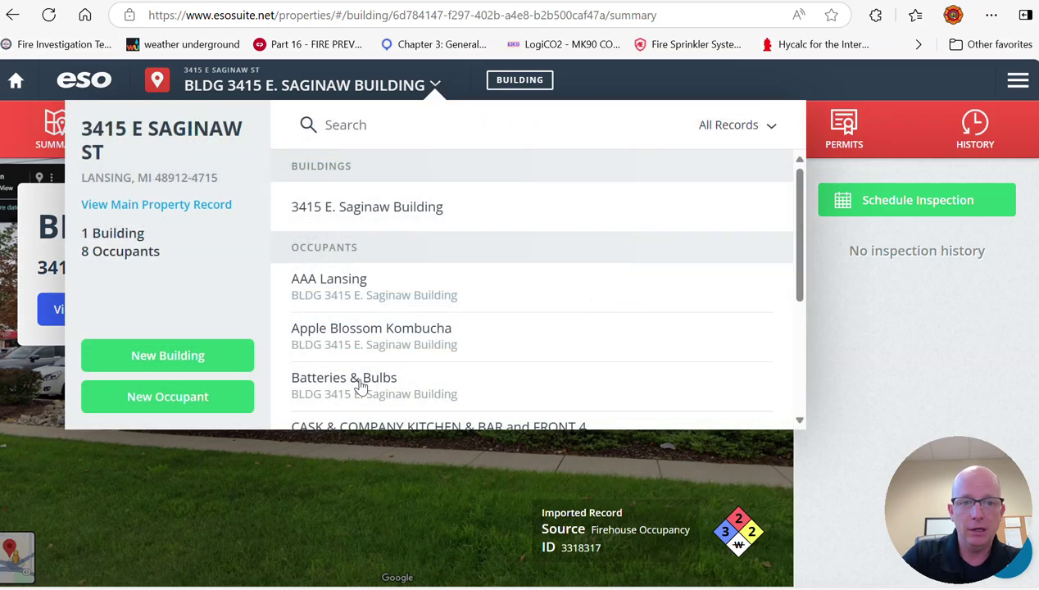
click(360, 383)
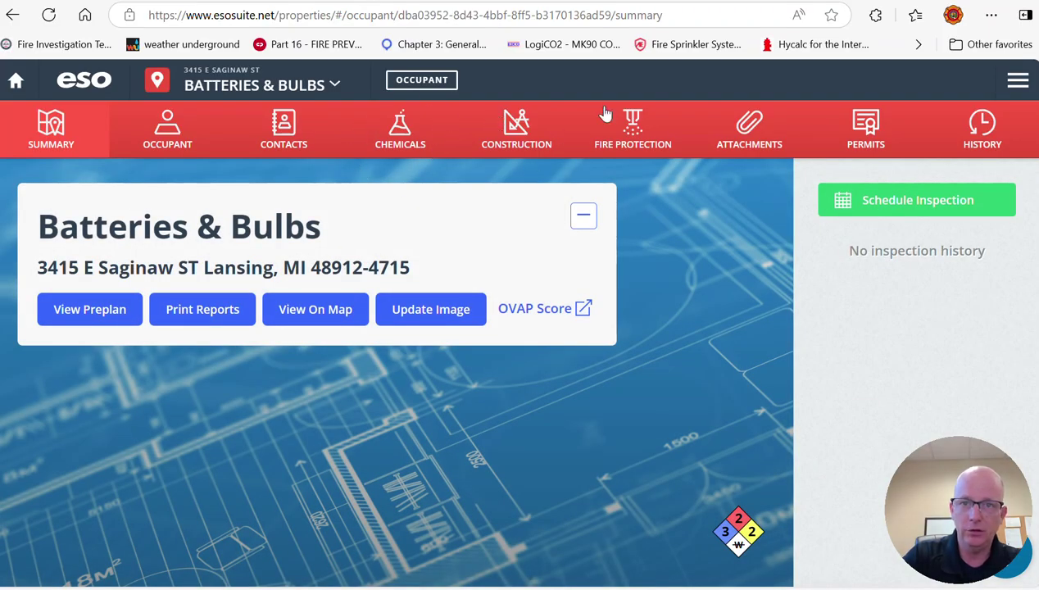
click(330, 92)
click(316, 214)
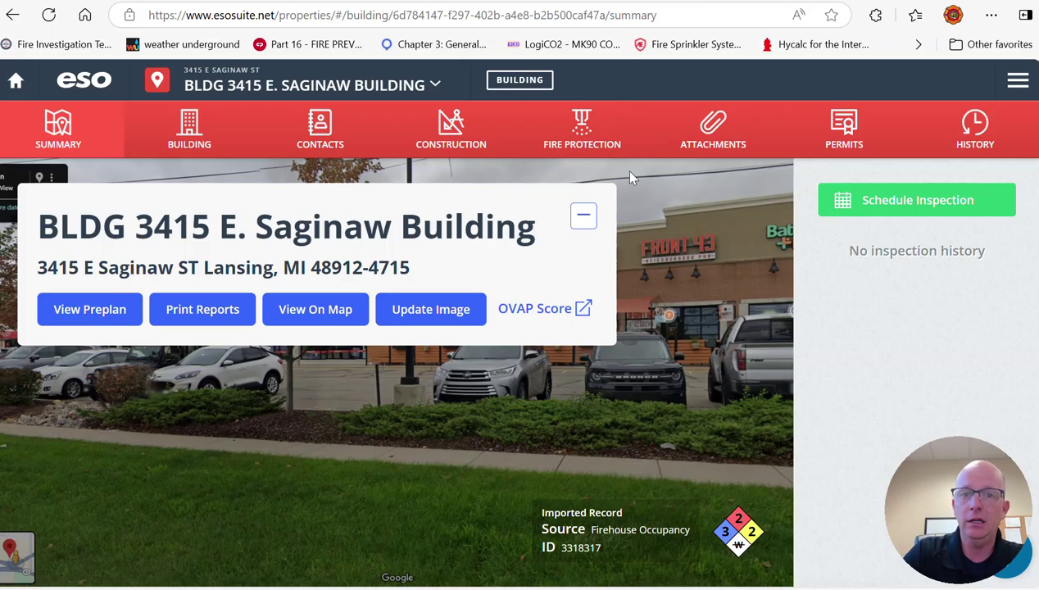
Step: Open the Batteries & Bulbs occupant record and view its on-site chemicals list
click(434, 88)
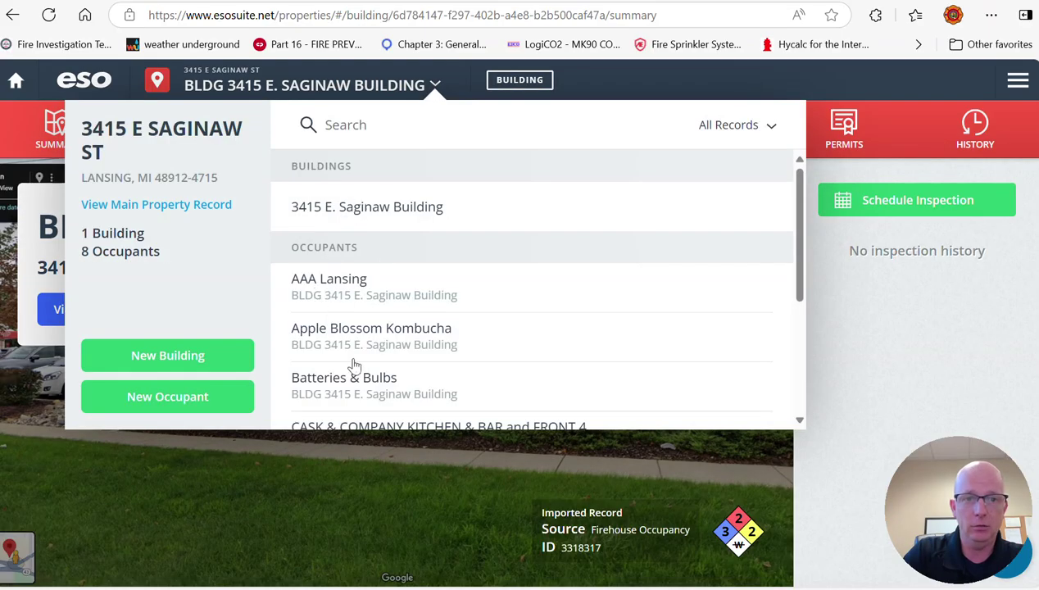
click(353, 385)
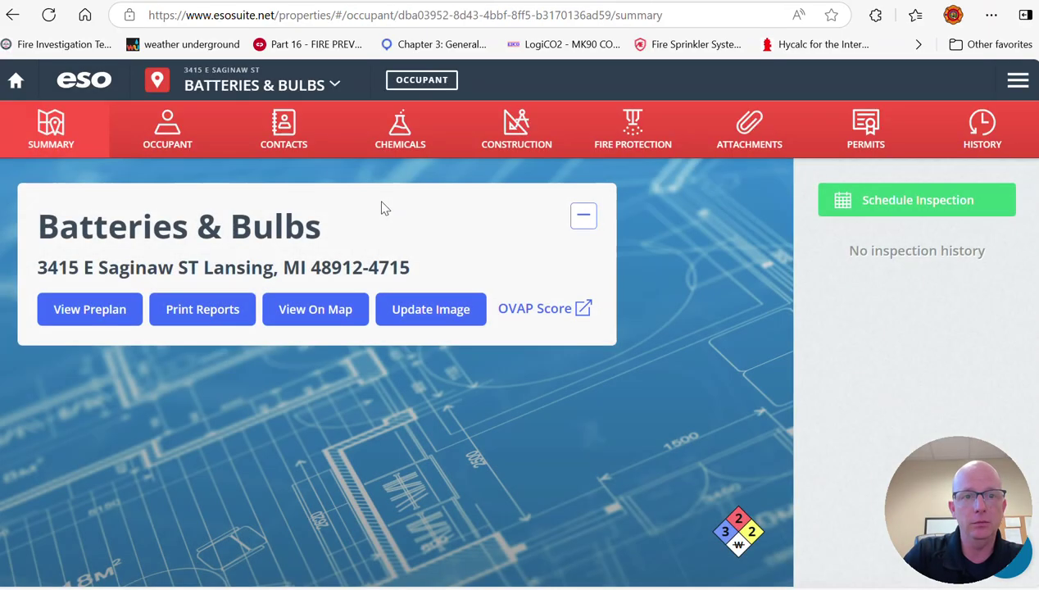
click(401, 139)
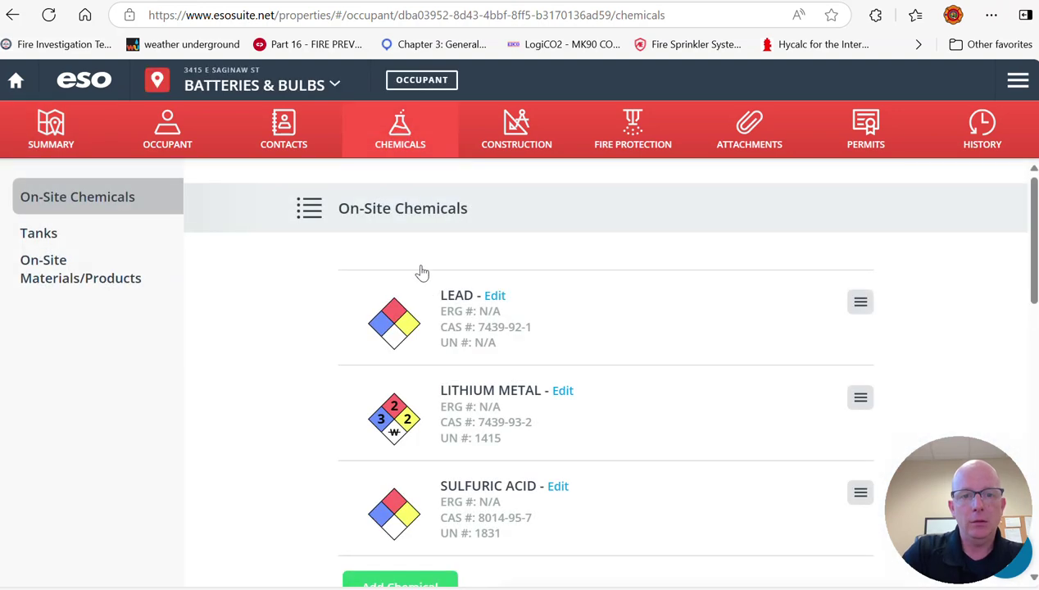
scroll(264, 322, down, 1)
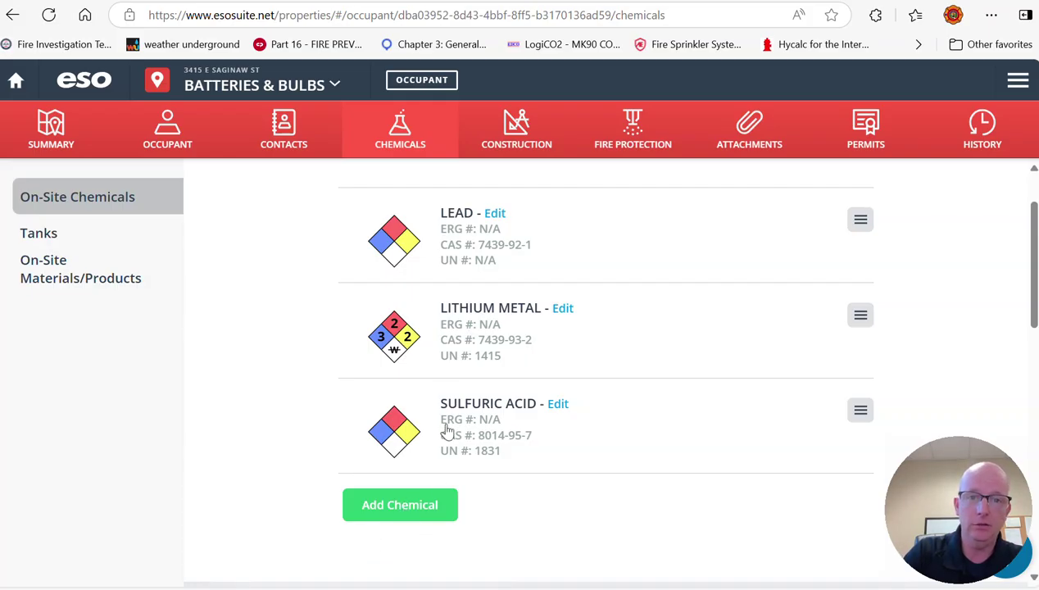
Step: Read the lithium metal datasheet on CAMEO Chemicals from hazards through response recommendations, and return to the occupant's chemicals list
click(393, 344)
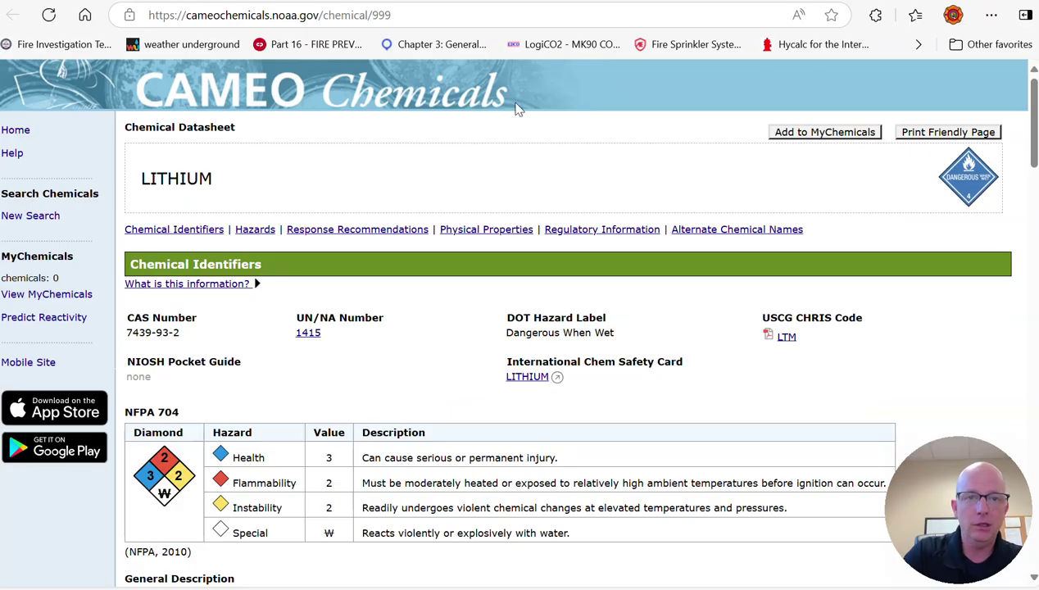
scroll(400, 376, down, 4)
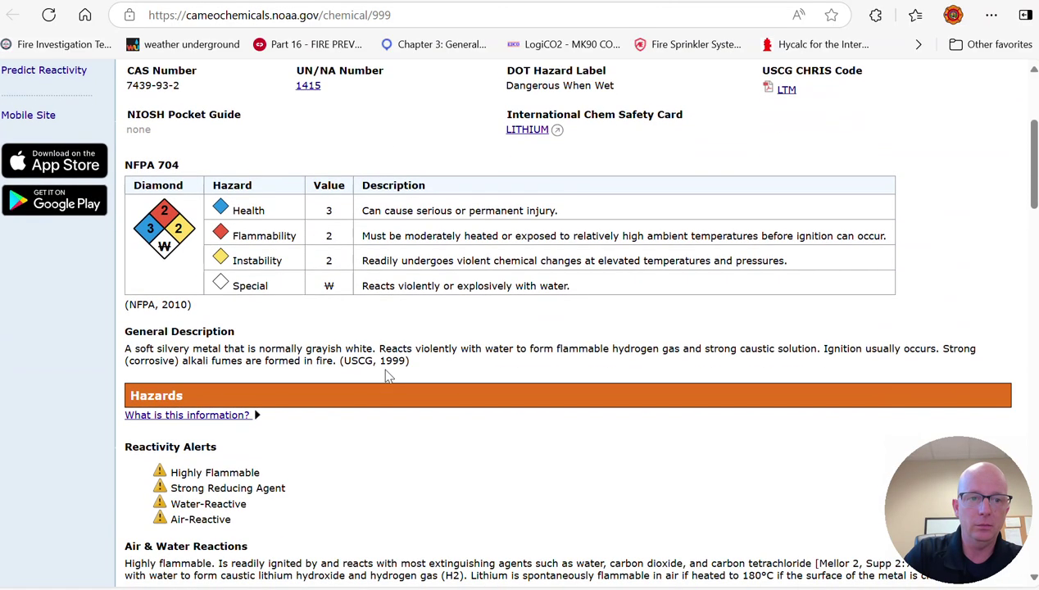
scroll(387, 376, down, 2)
scroll(385, 370, down, 3)
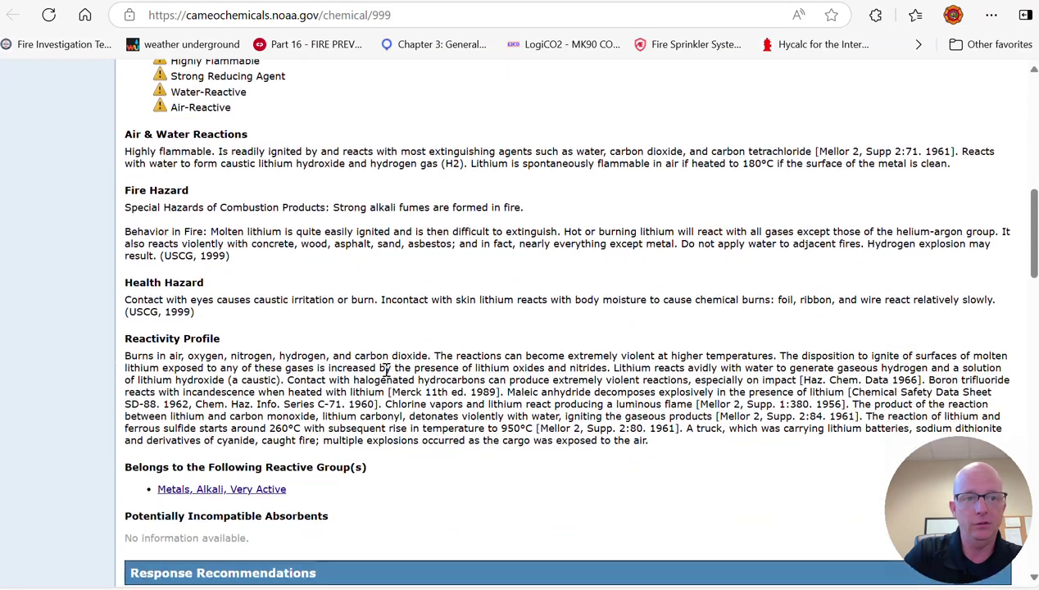
scroll(386, 372, down, 5)
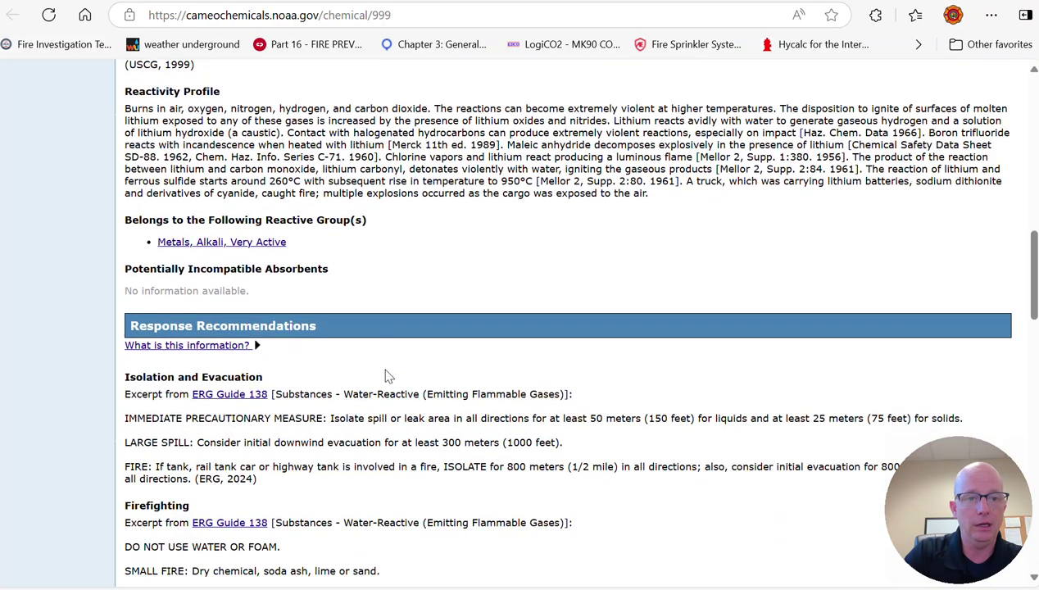
scroll(387, 375, down, 4)
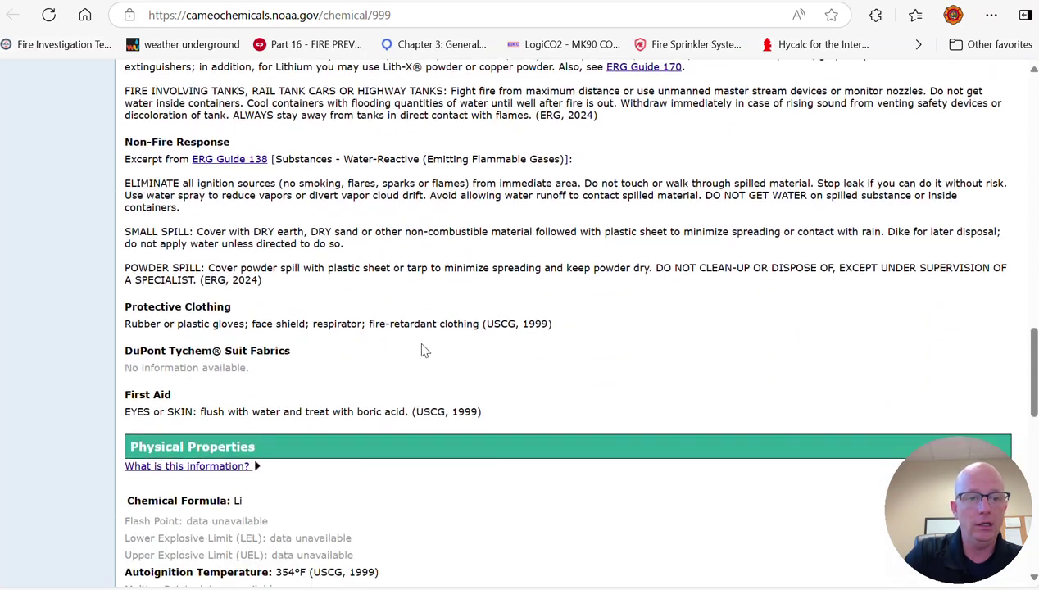
key(ctrl+Tab)
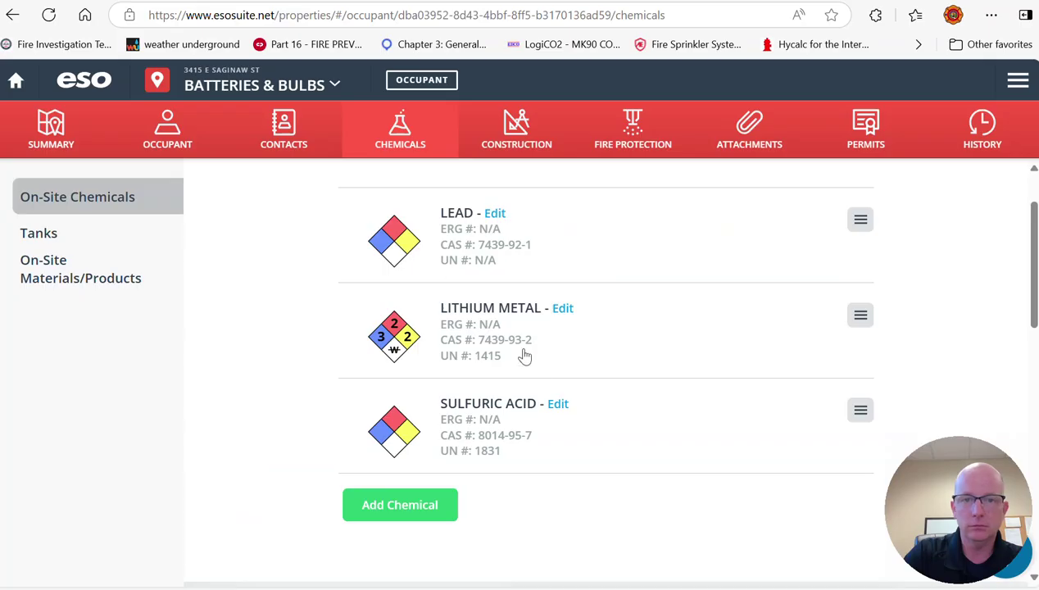
Step: Review the dimensions and exits in the Batteries & Bulbs construction information
click(517, 139)
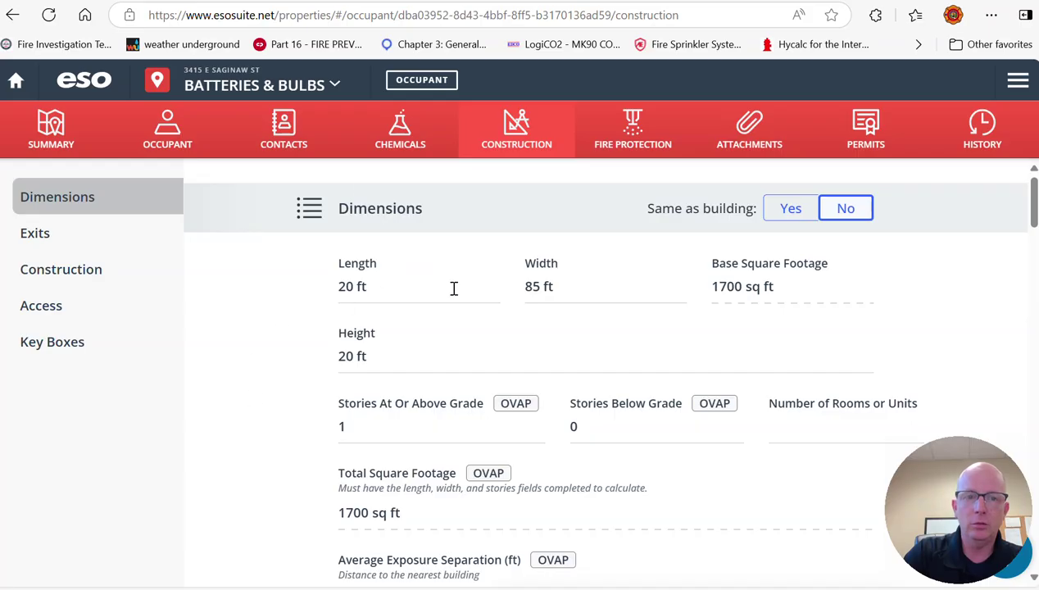
scroll(277, 366, down, 2)
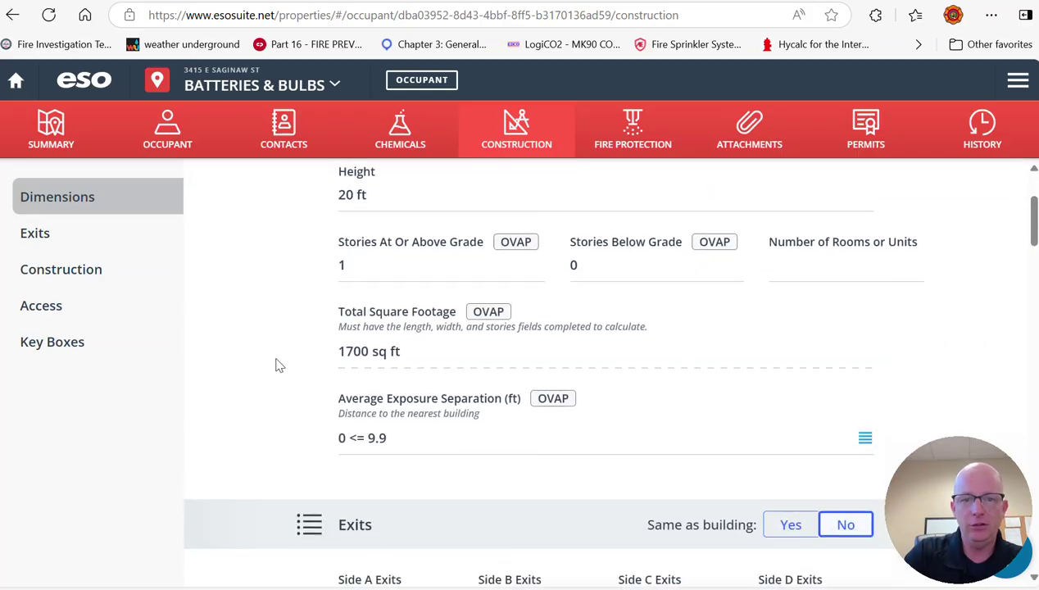
scroll(277, 365, down, 1)
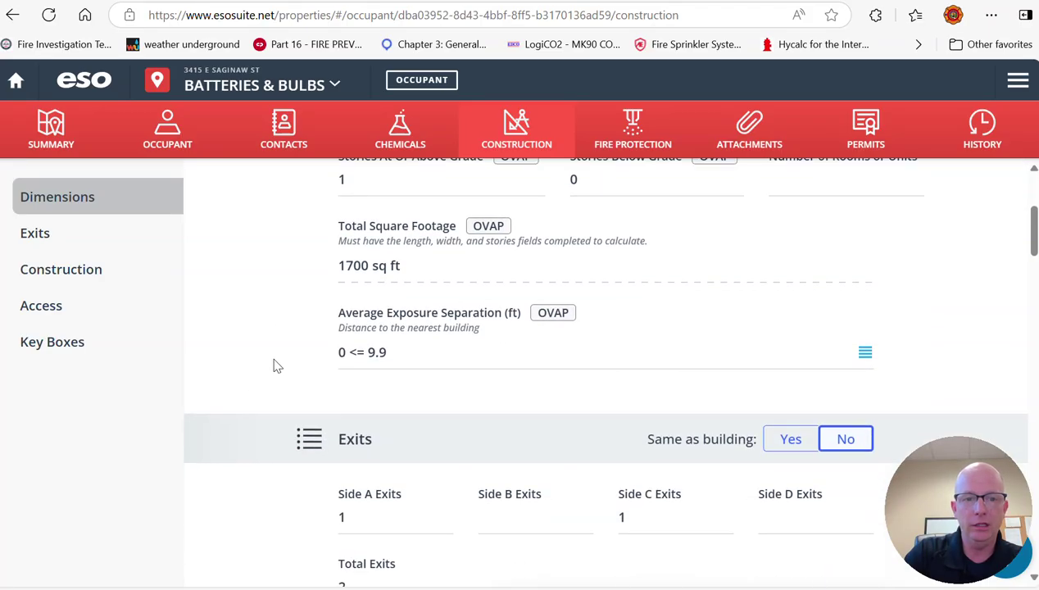
scroll(277, 365, down, 1)
scroll(276, 367, down, 1)
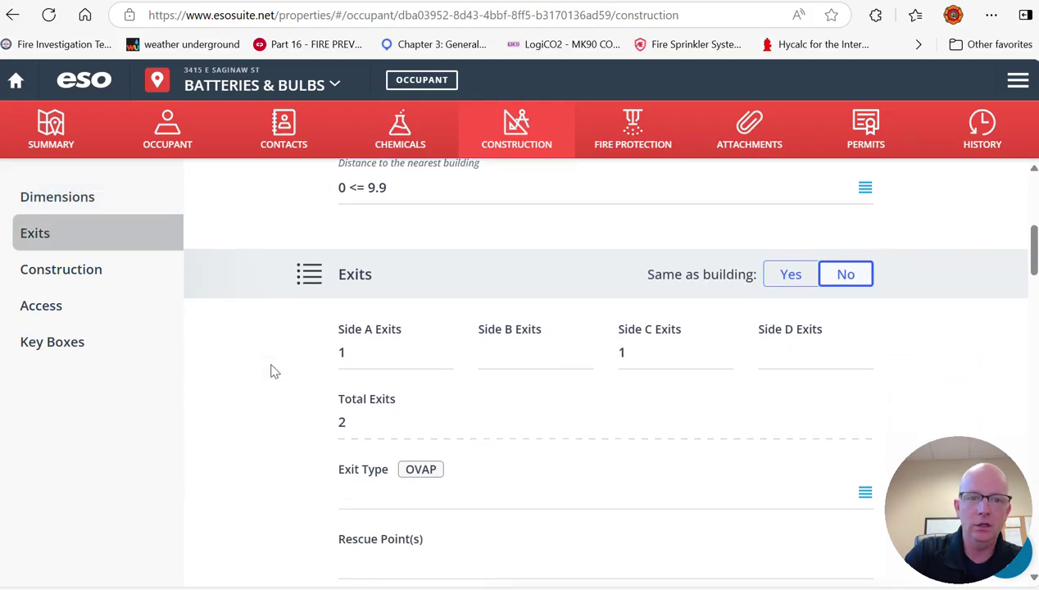
scroll(275, 371, down, 4)
scroll(275, 371, up, 9)
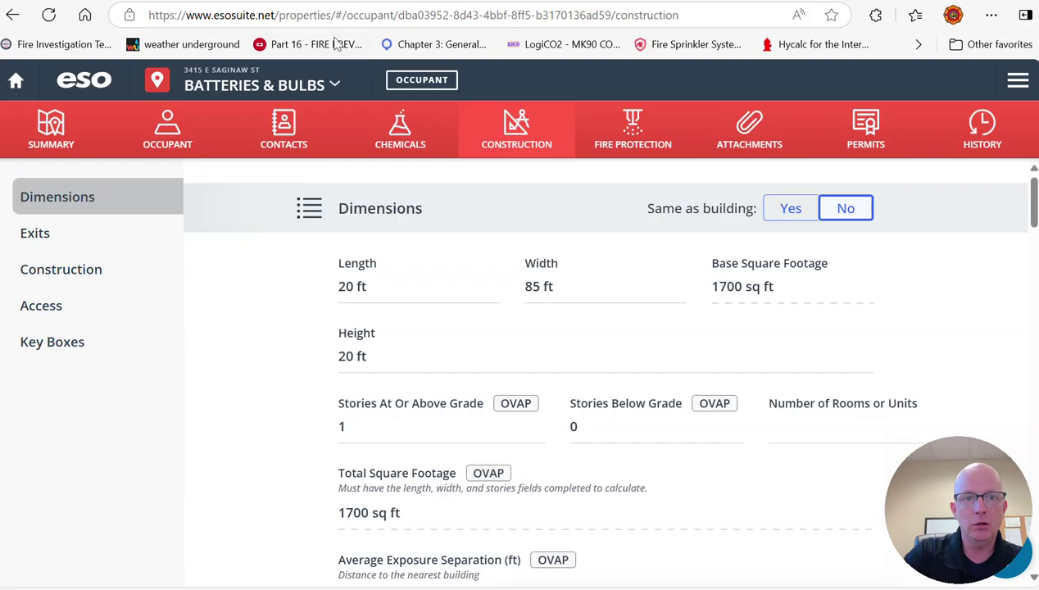
Step: Switch from the Batteries & Bulbs occupant record to the record of the building it occupies
click(337, 84)
click(283, 215)
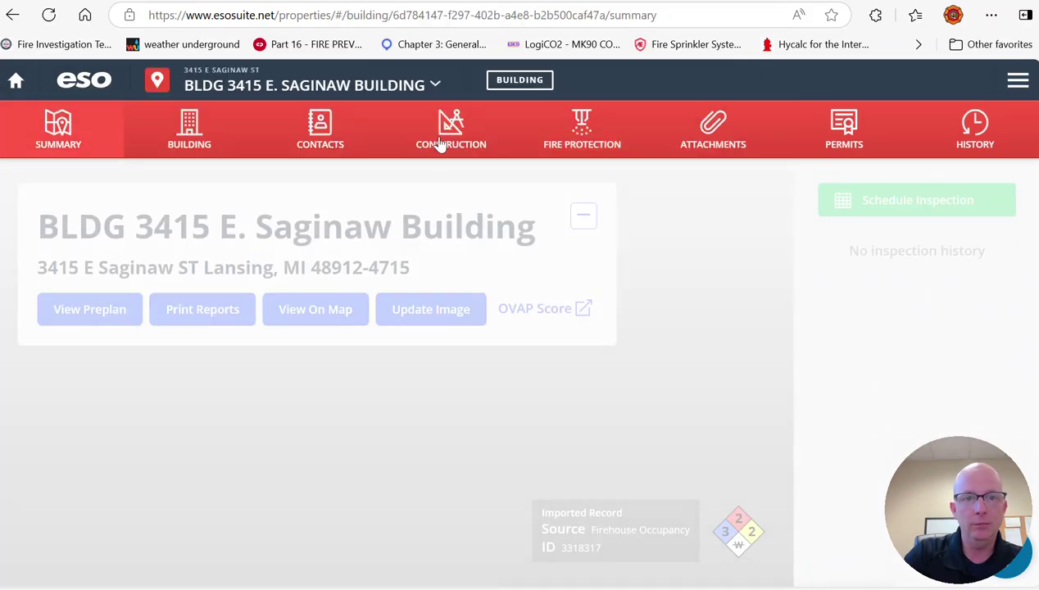
Step: View the dimensions in the building record's construction information, and return to the Batteries & Bulbs occupant record
click(447, 135)
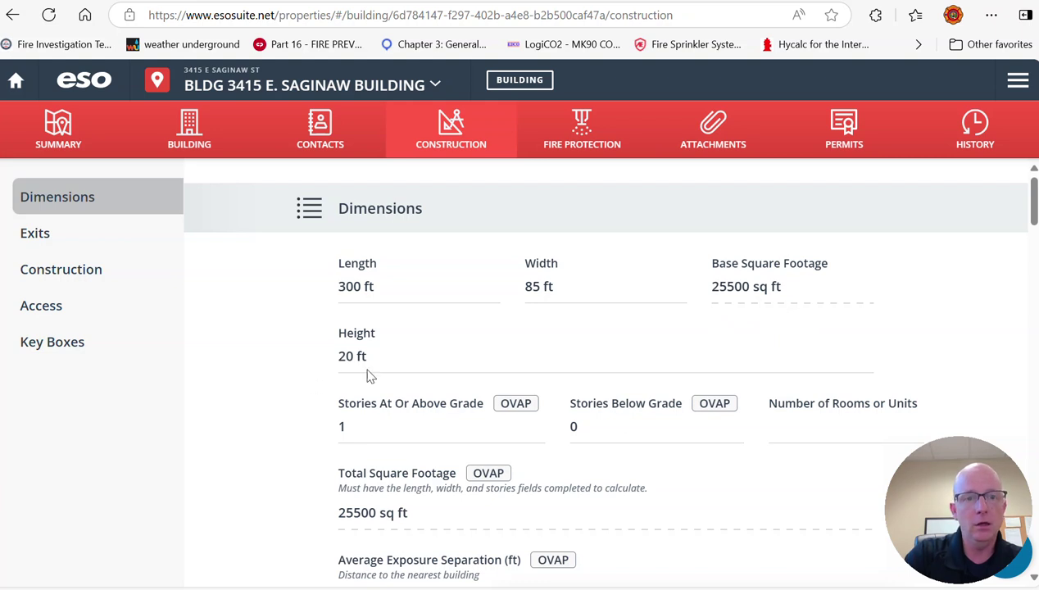
click(434, 86)
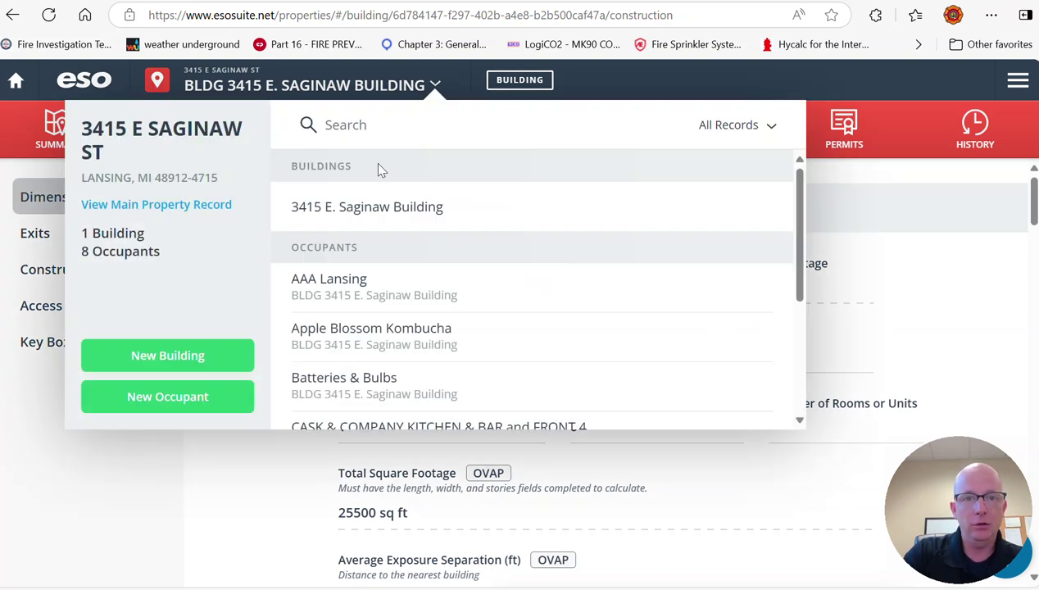
click(365, 393)
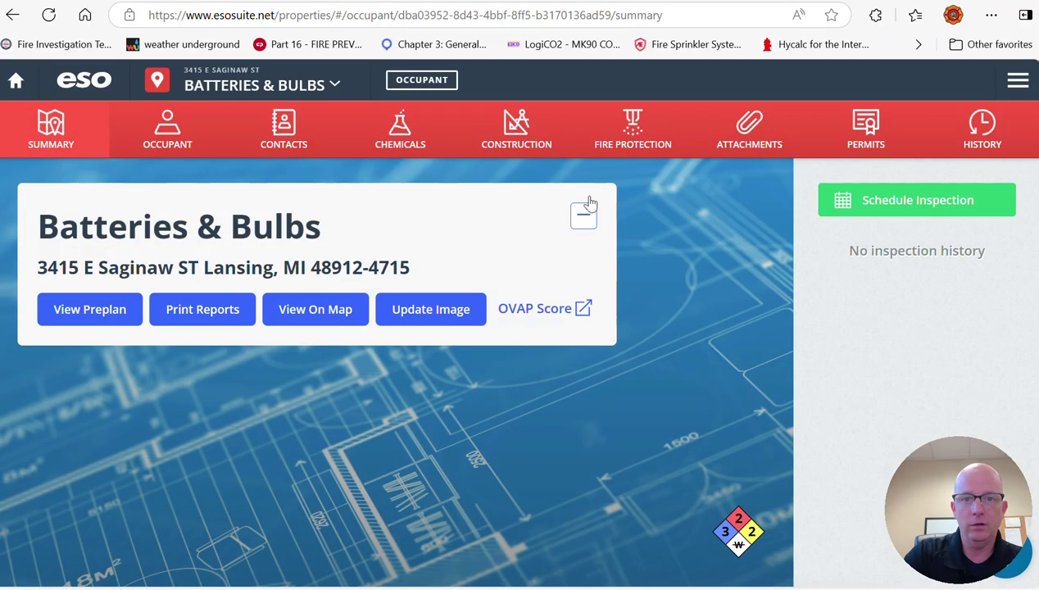
Step: Review the occupant's dimensions with Same as building set to No, along with its exits and construction details
click(509, 133)
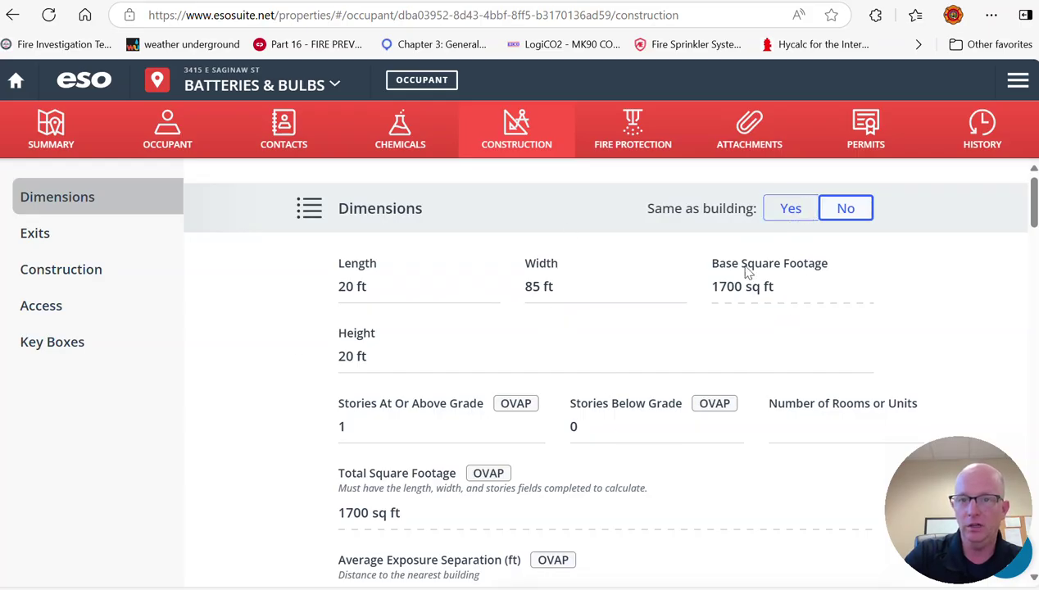
click(845, 211)
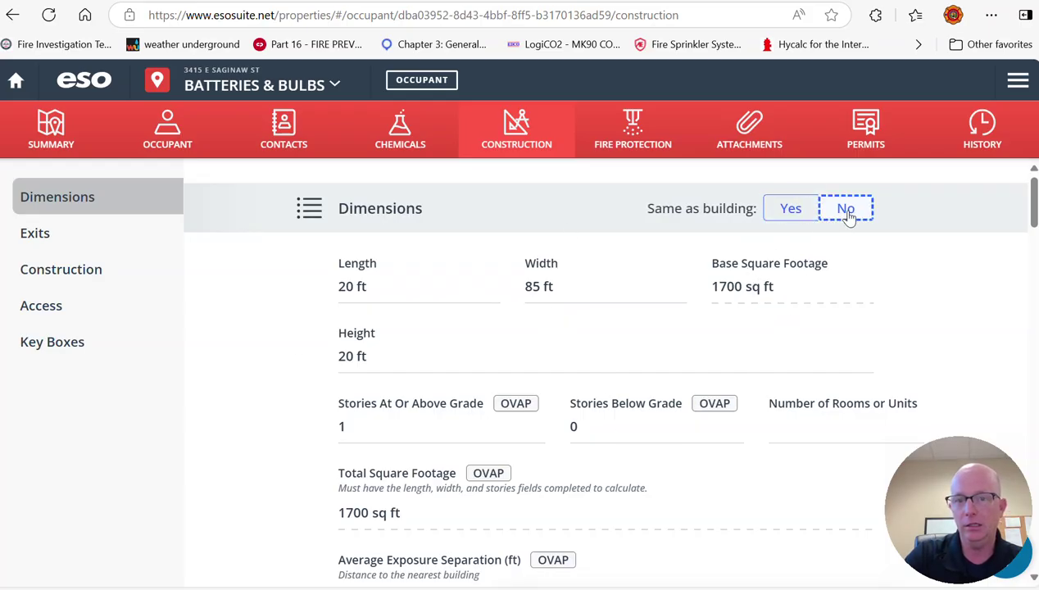
scroll(277, 397, down, 5)
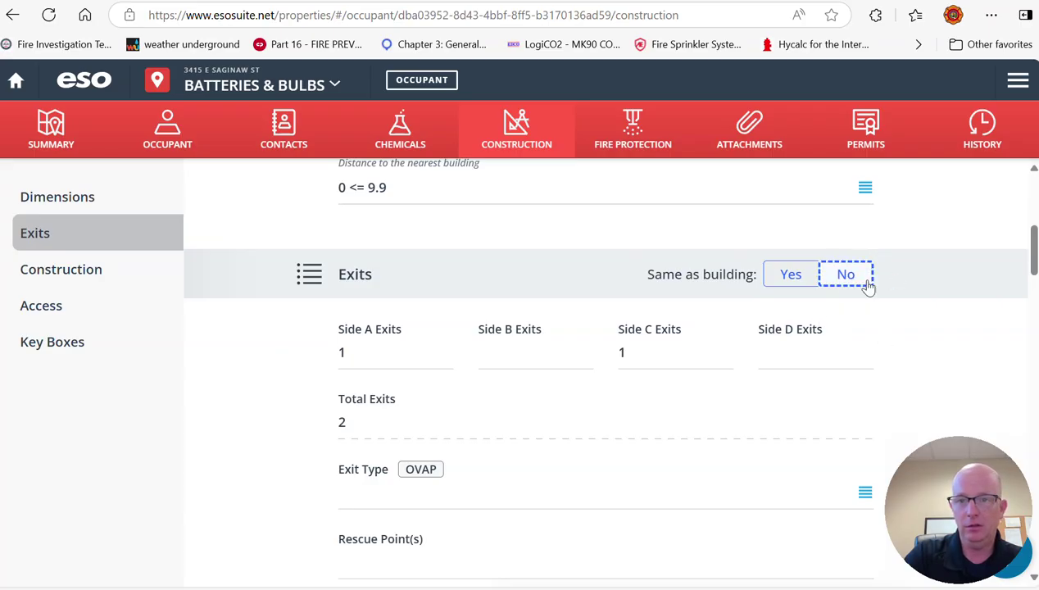
scroll(306, 415, down, 6)
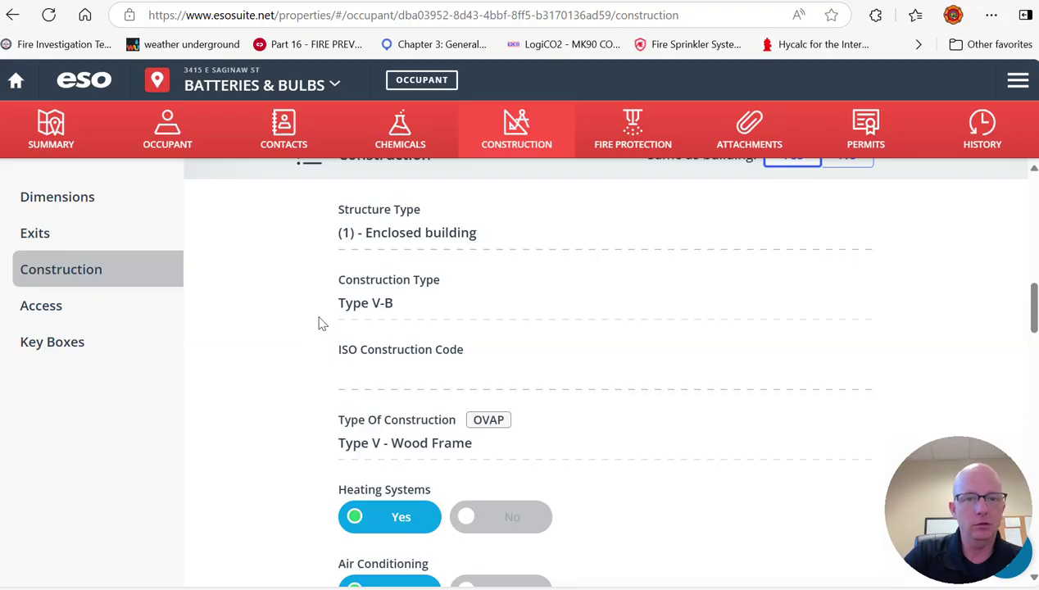
scroll(270, 349, down, 7)
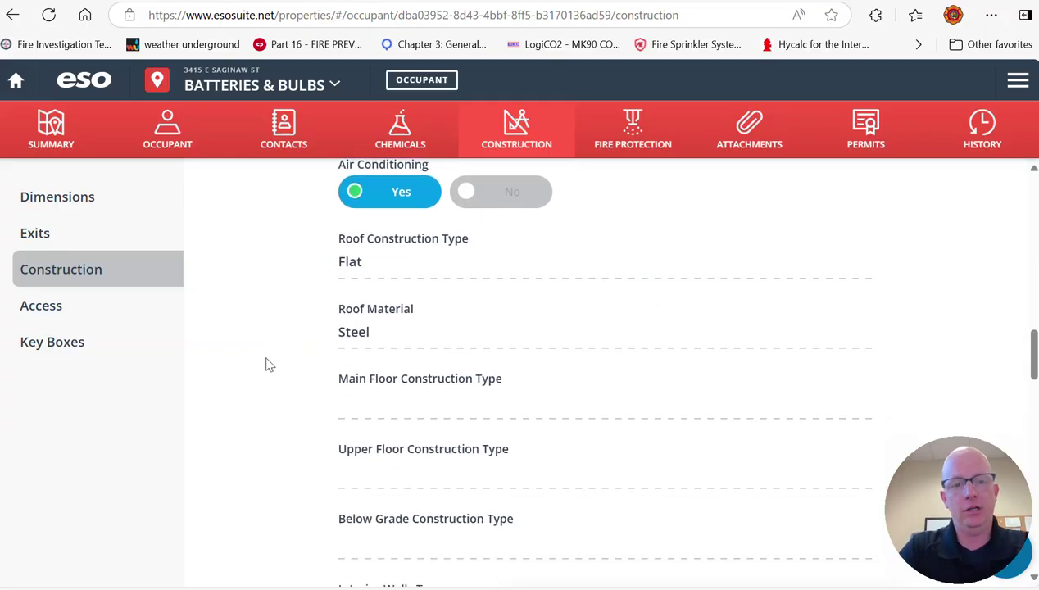
Step: View the photo attached to the occupant's key box entry and close it
click(70, 348)
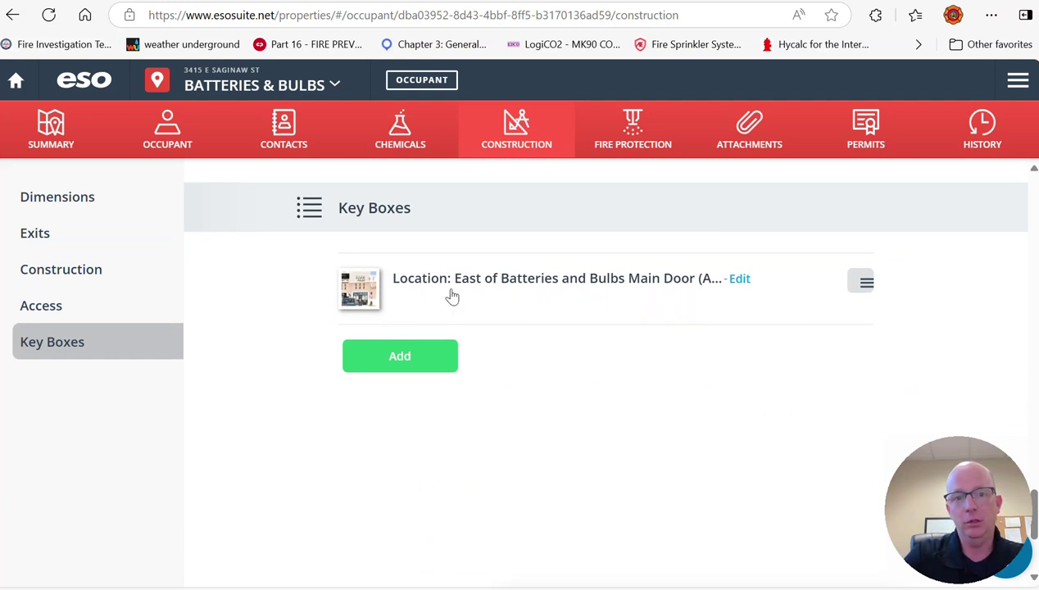
click(381, 301)
scroll(553, 413, down, 5)
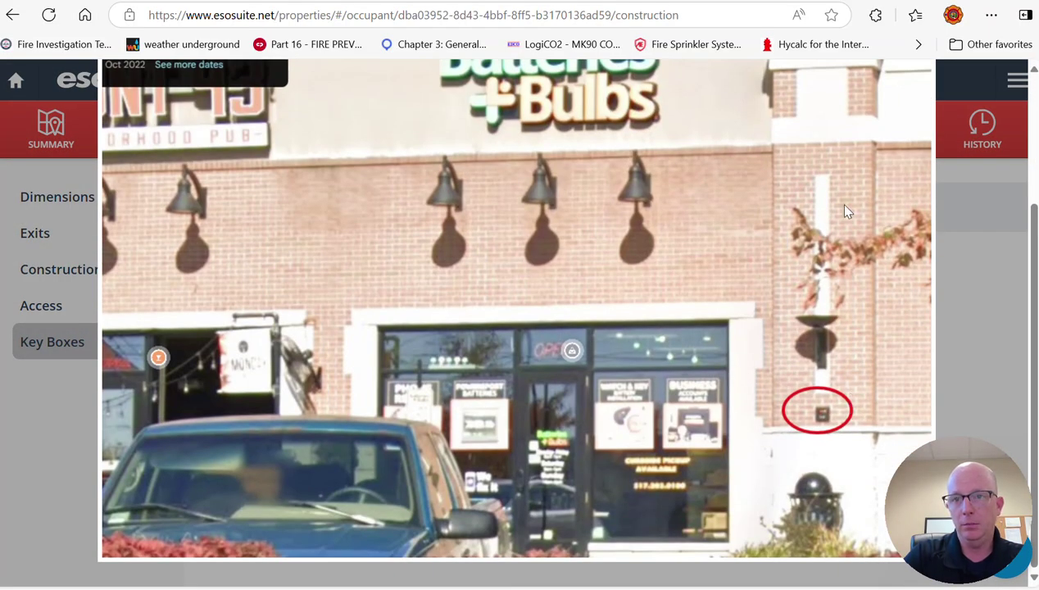
scroll(806, 289, up, 3)
click(871, 119)
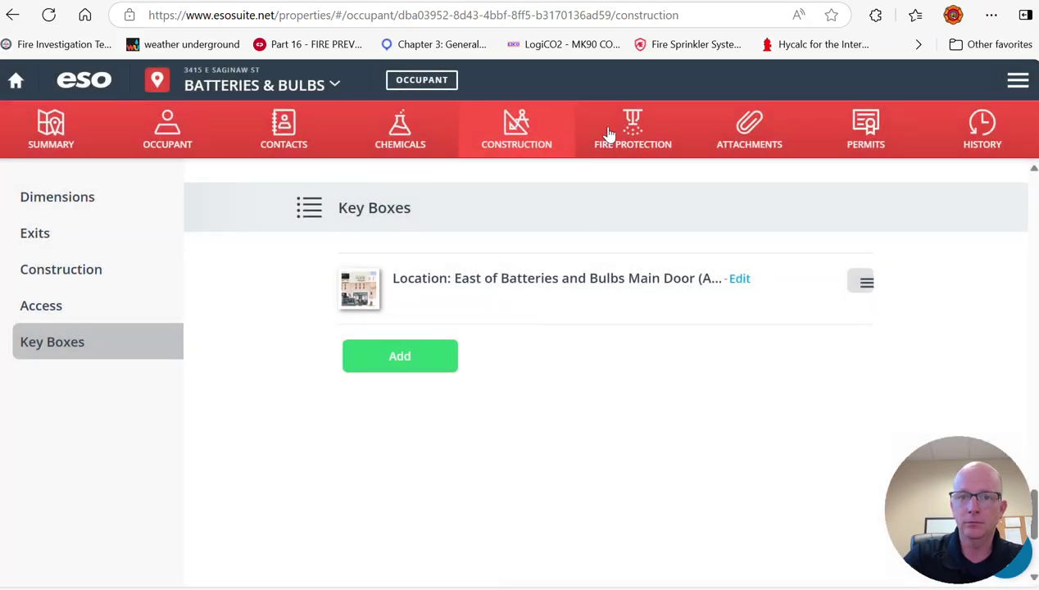
Step: Review the occupant's fire protection entries from risers and sprinklers through shutoffs
click(628, 131)
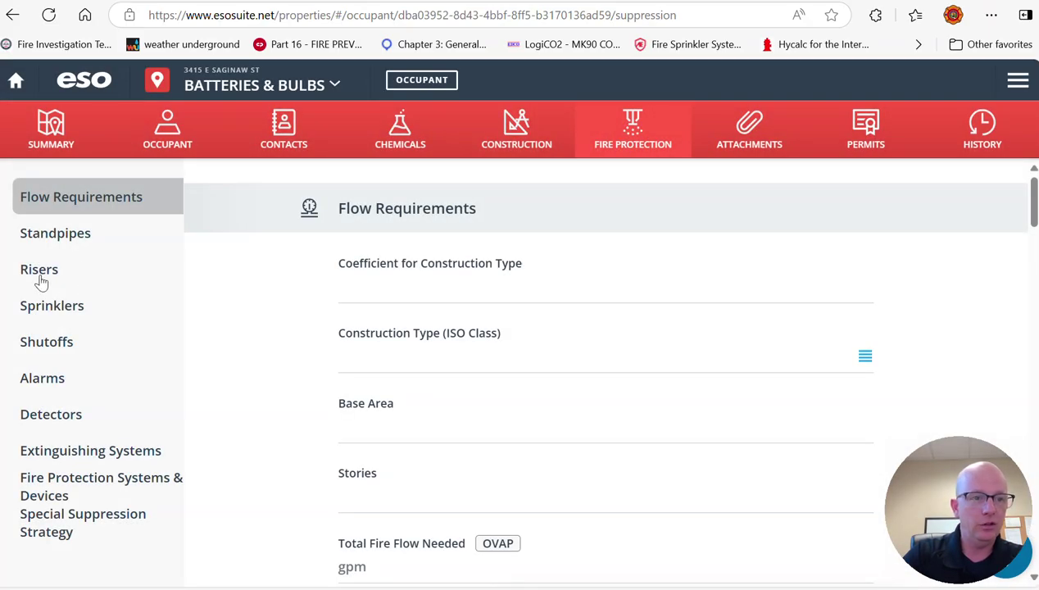
click(41, 278)
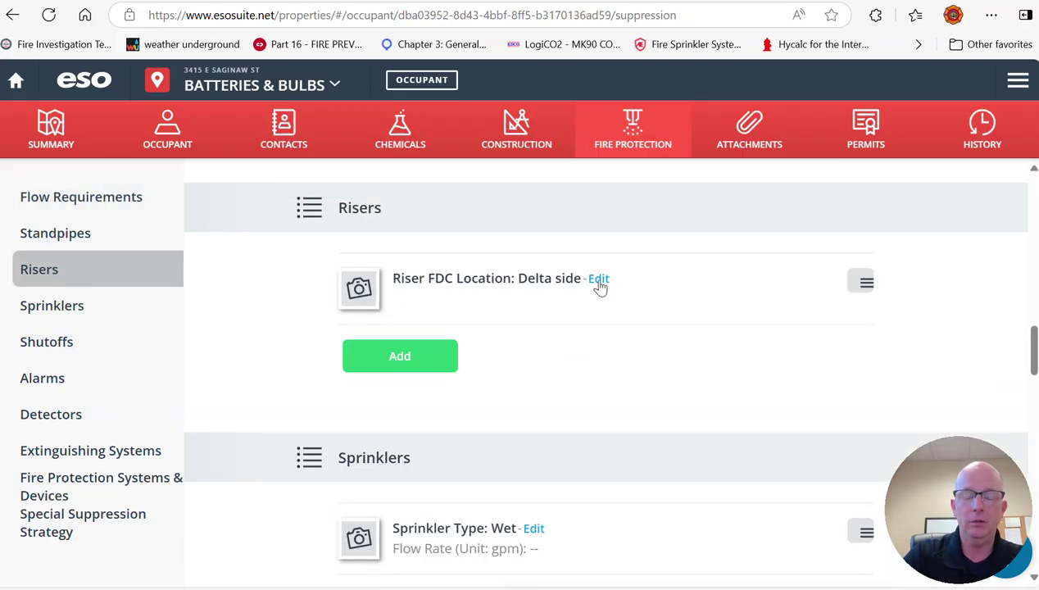
scroll(223, 370, down, 3)
scroll(255, 389, down, 2)
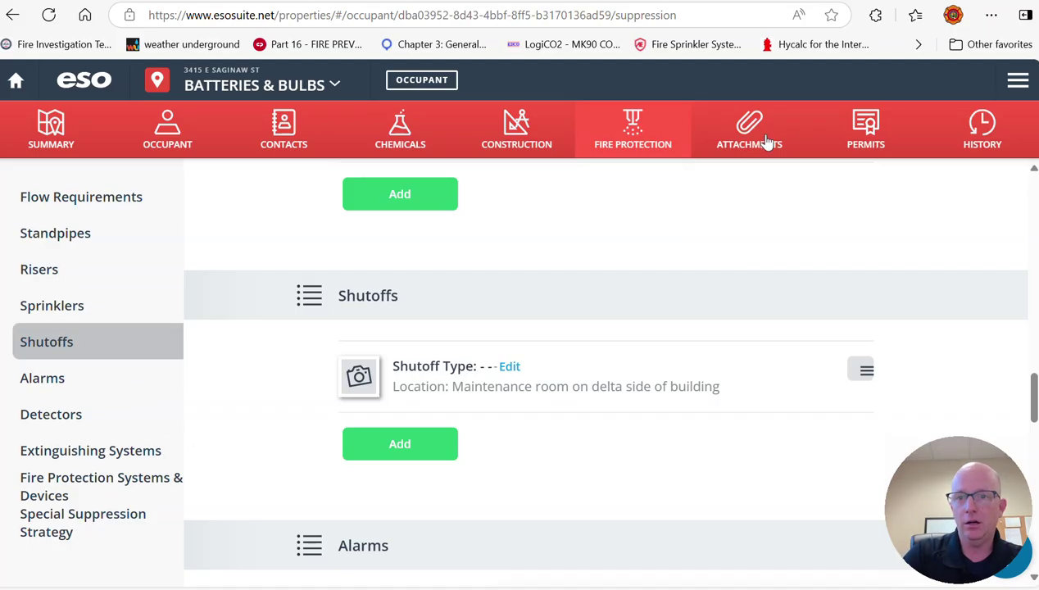
Step: Return to the ESO dashboard and search Properties by the start of the building's street address
click(88, 82)
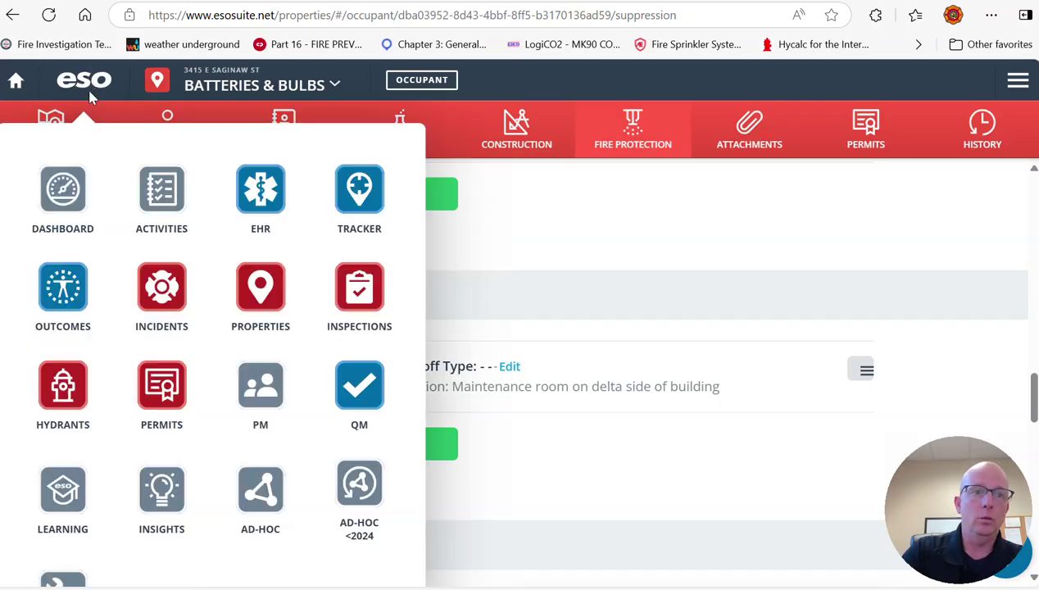
click(57, 187)
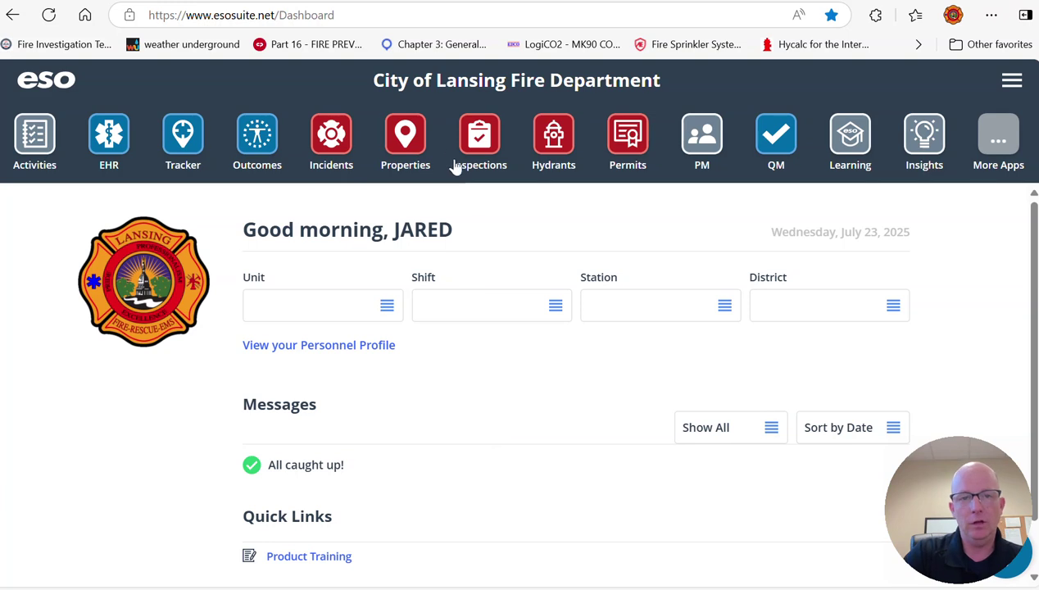
click(403, 148)
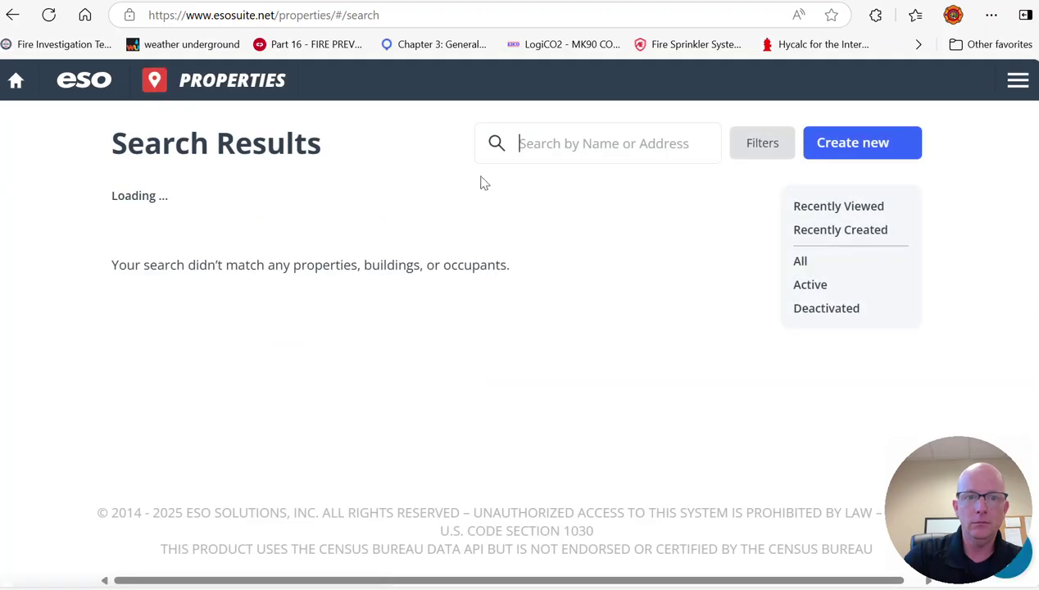
text(341)
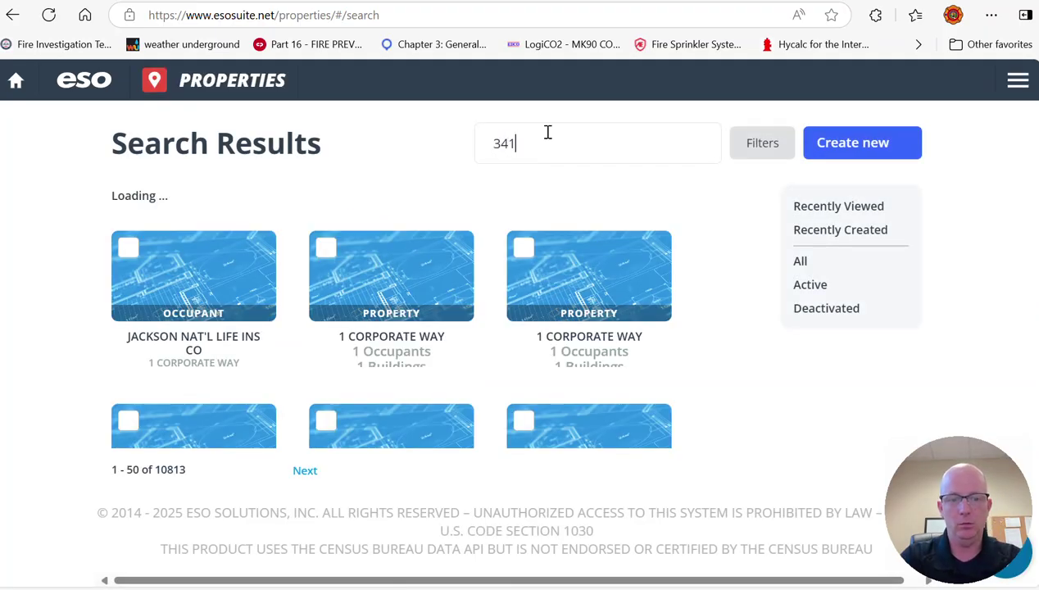
text(5 e)
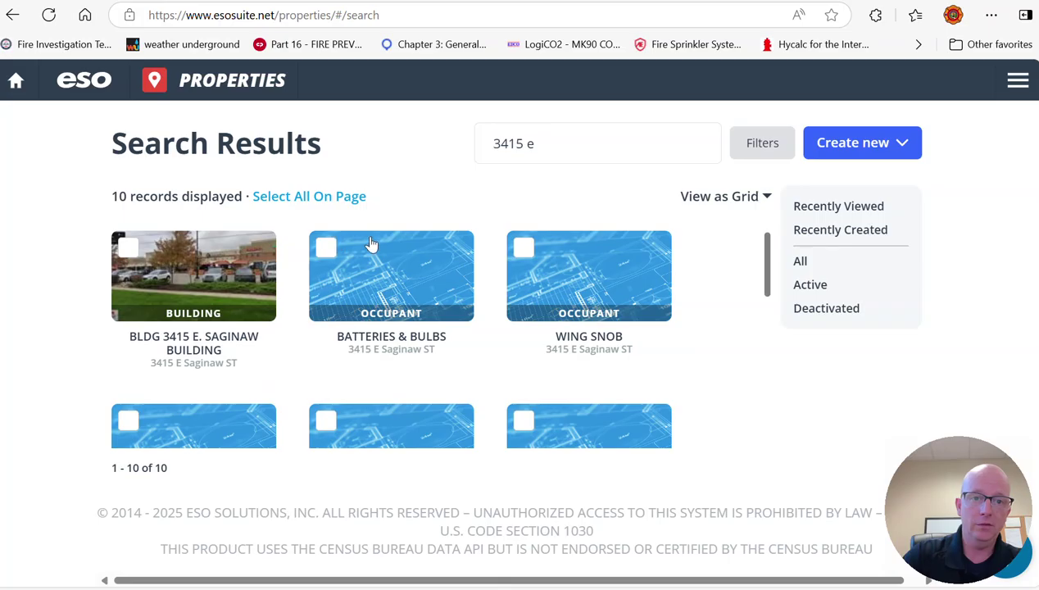
Step: Open the Batteries & Bulbs occupant record, view its on-site chemicals list and return to the summary
click(386, 288)
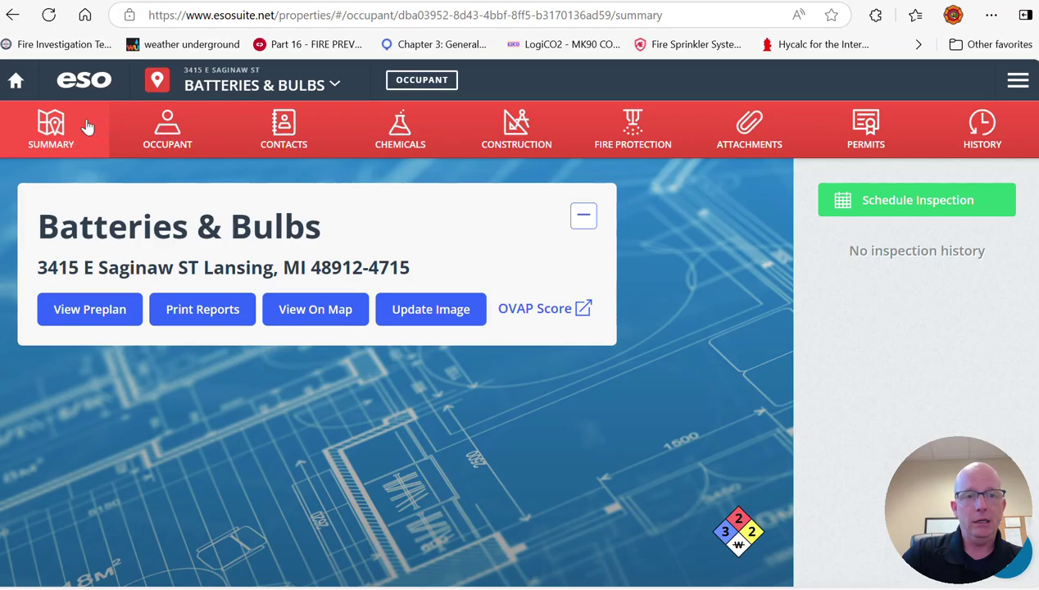
click(400, 136)
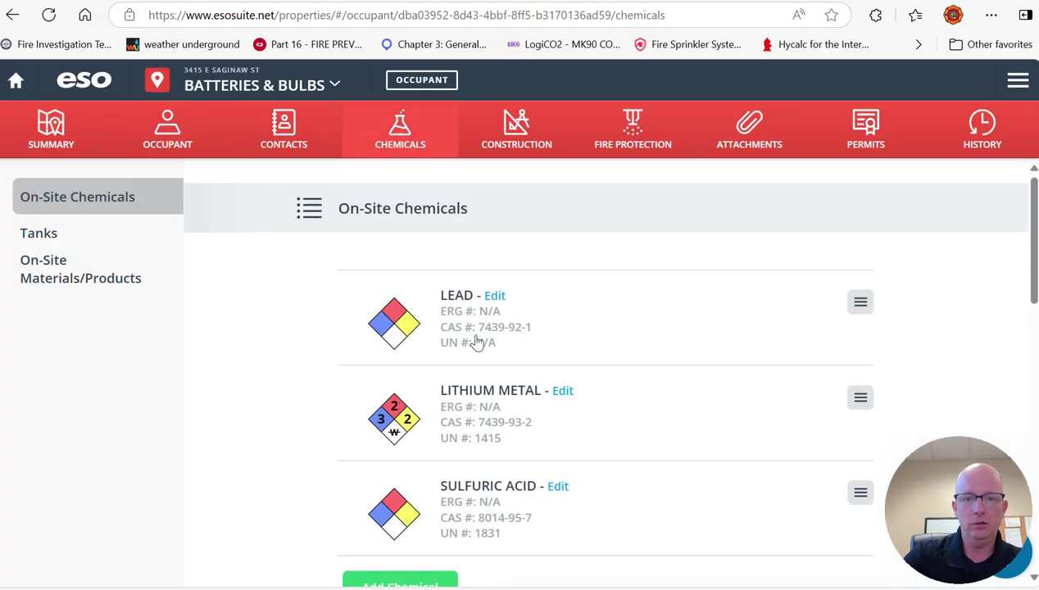
click(65, 137)
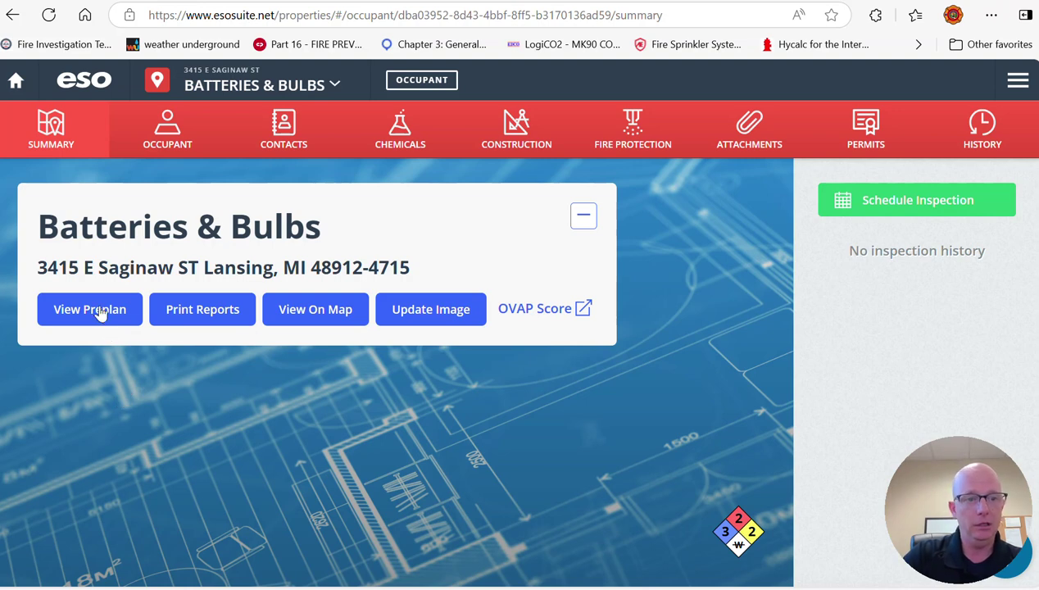
Step: Open the occupant's preplan report and read page 1 from utilities and construction through fire protection and occupancy
click(104, 317)
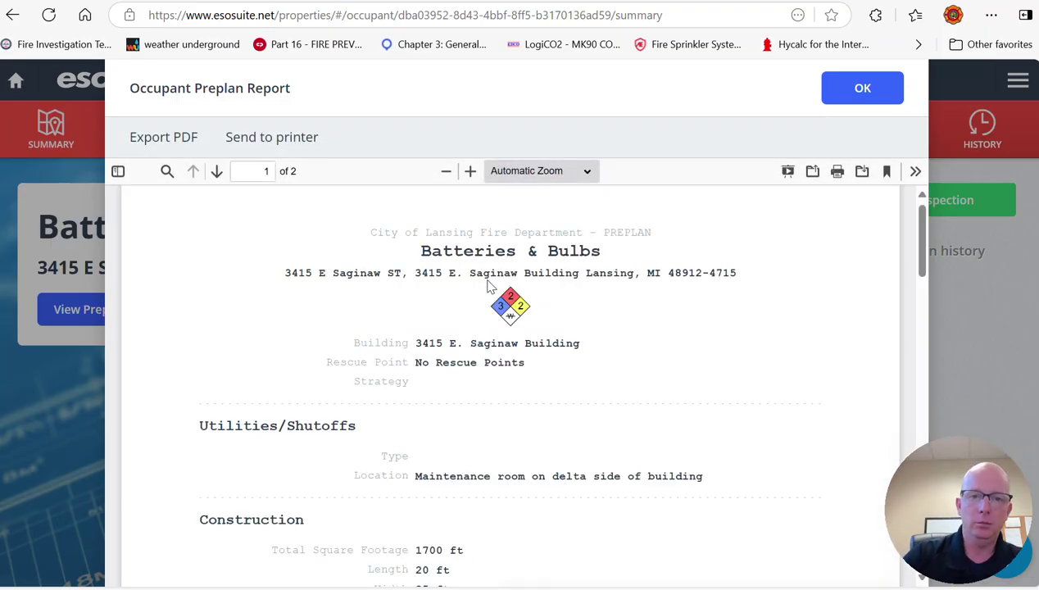
scroll(491, 328, down, 1)
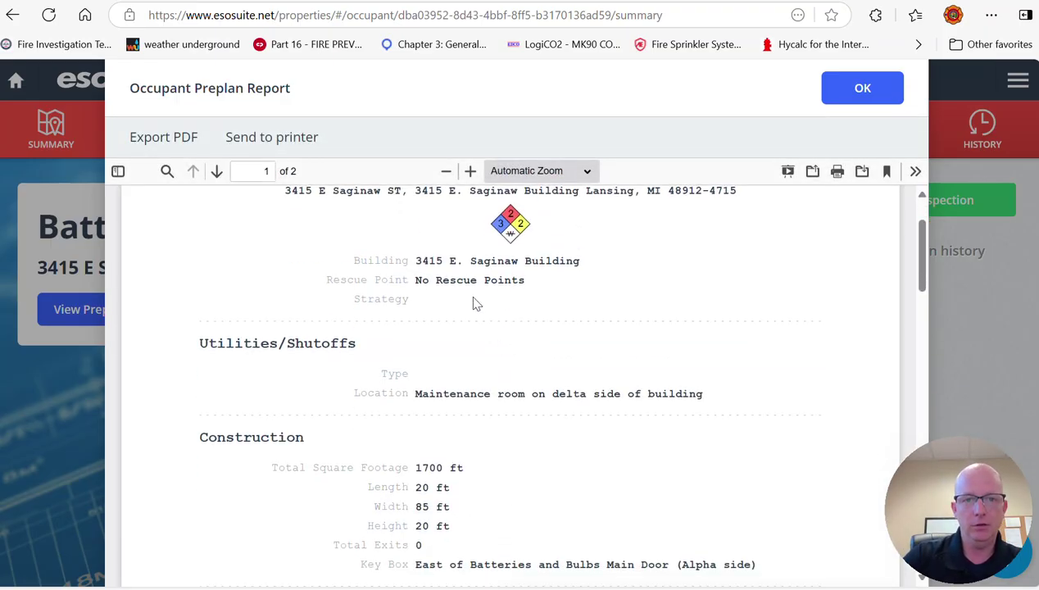
scroll(467, 262, up, 1)
scroll(471, 367, down, 1)
scroll(467, 368, down, 1)
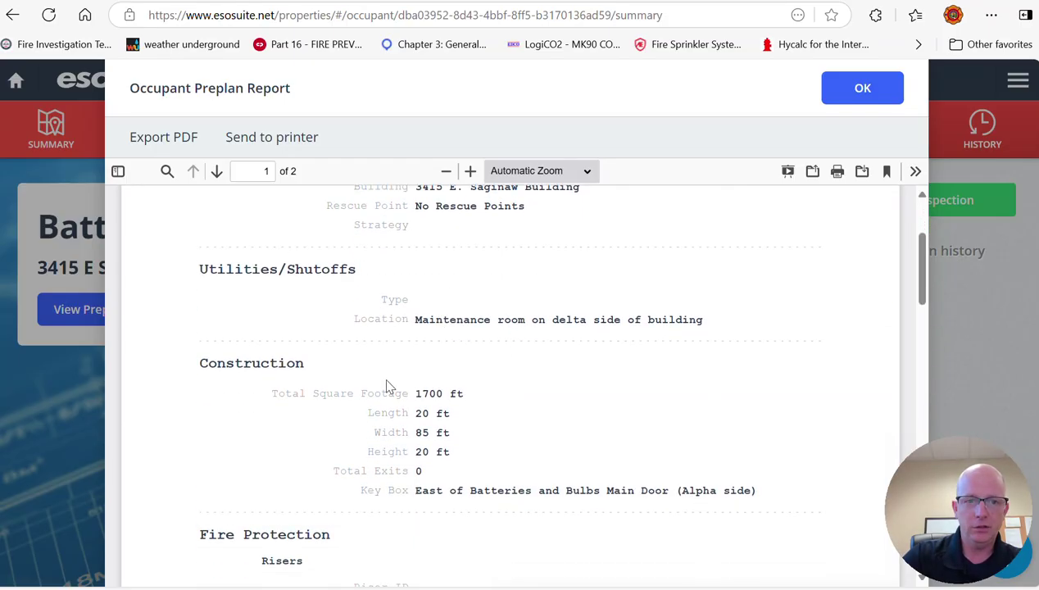
scroll(388, 388, down, 2)
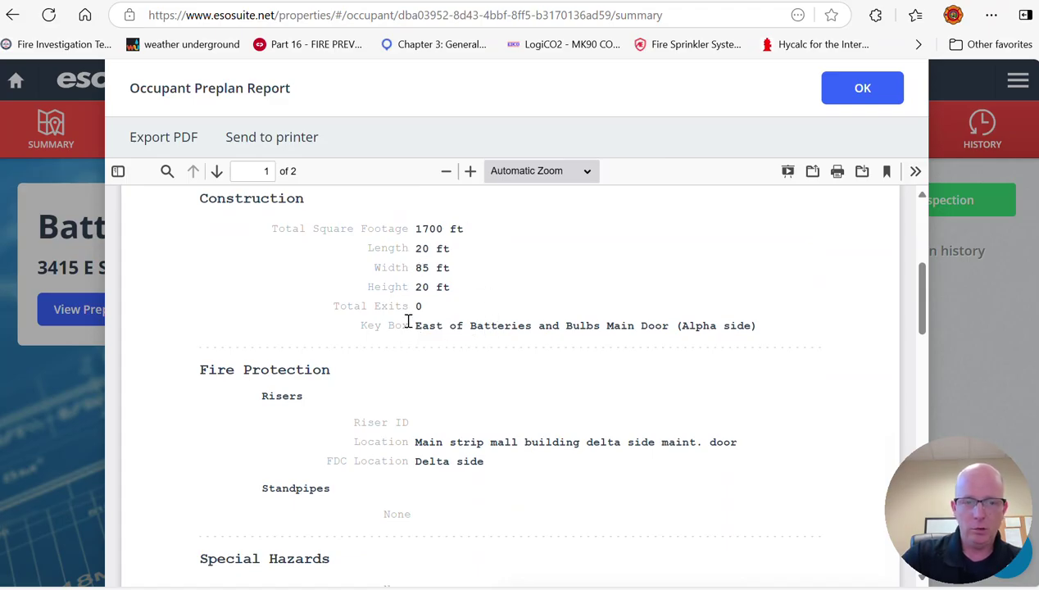
scroll(426, 401, down, 1)
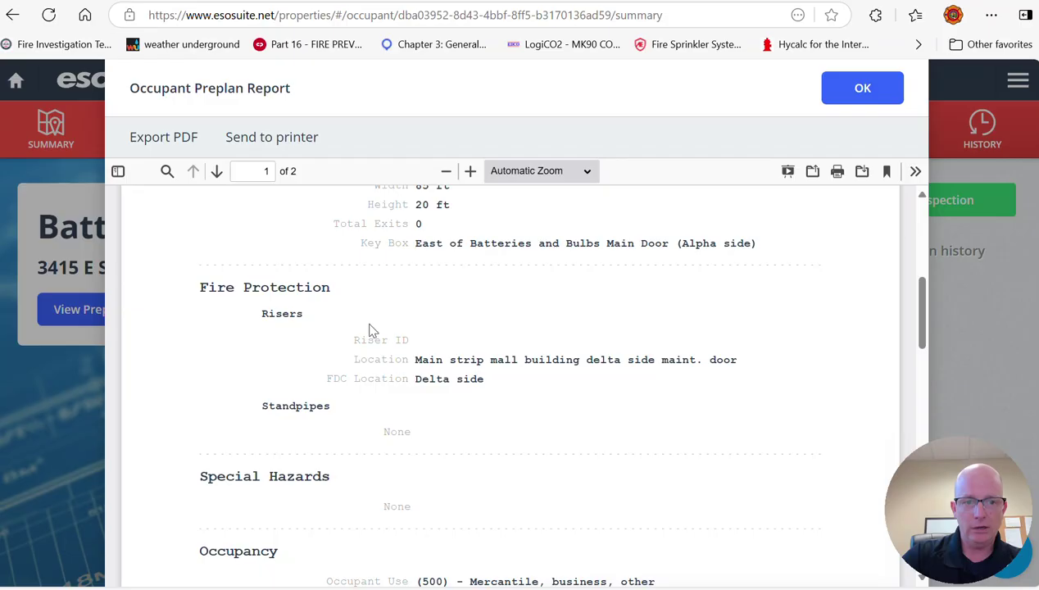
scroll(368, 329, down, 1)
scroll(366, 330, down, 1)
scroll(311, 311, down, 1)
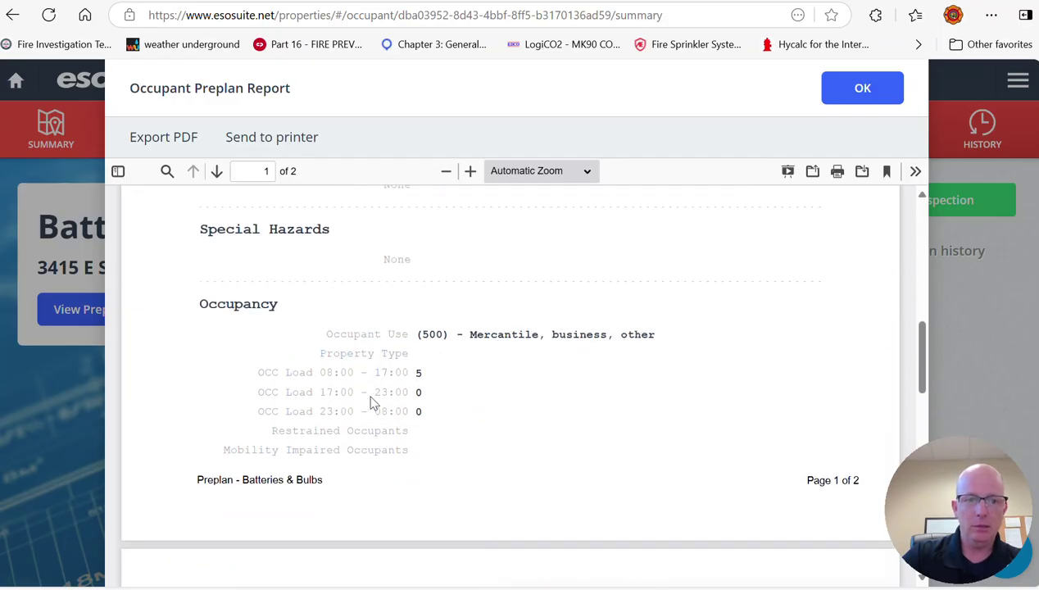
Step: Read the alarm info, chemicals, tanks and contacts on page 2 of the preplan report, and close the report
scroll(354, 375, down, 3)
scroll(354, 375, down, 1)
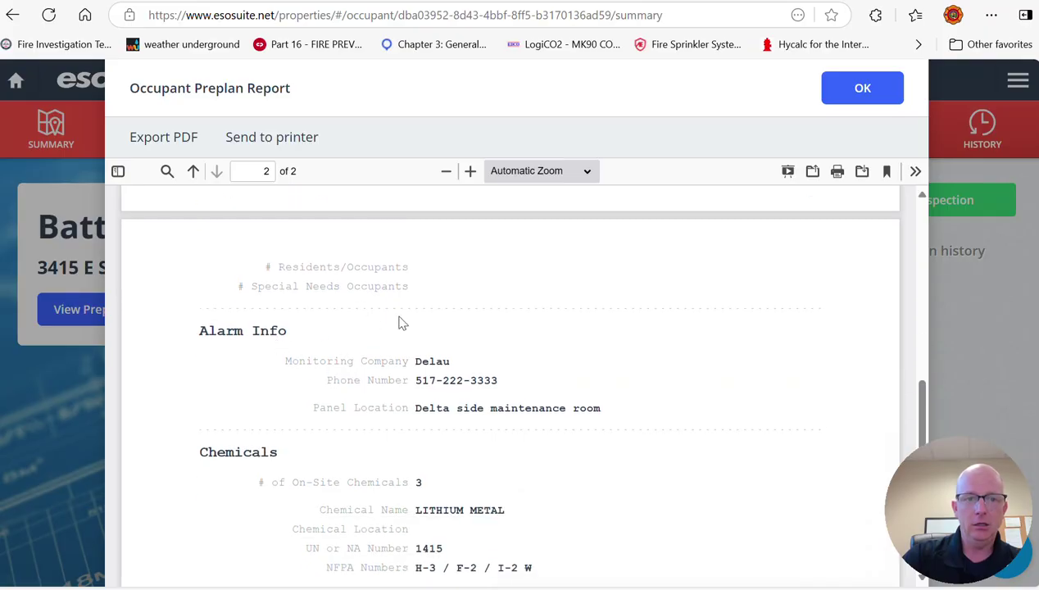
scroll(495, 353, down, 4)
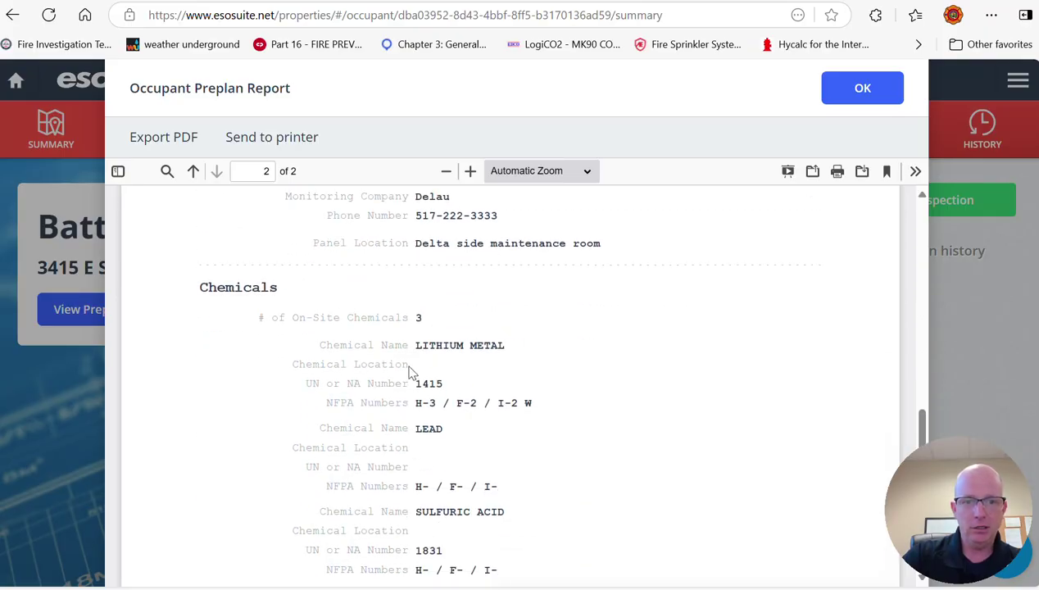
scroll(359, 374, down, 3)
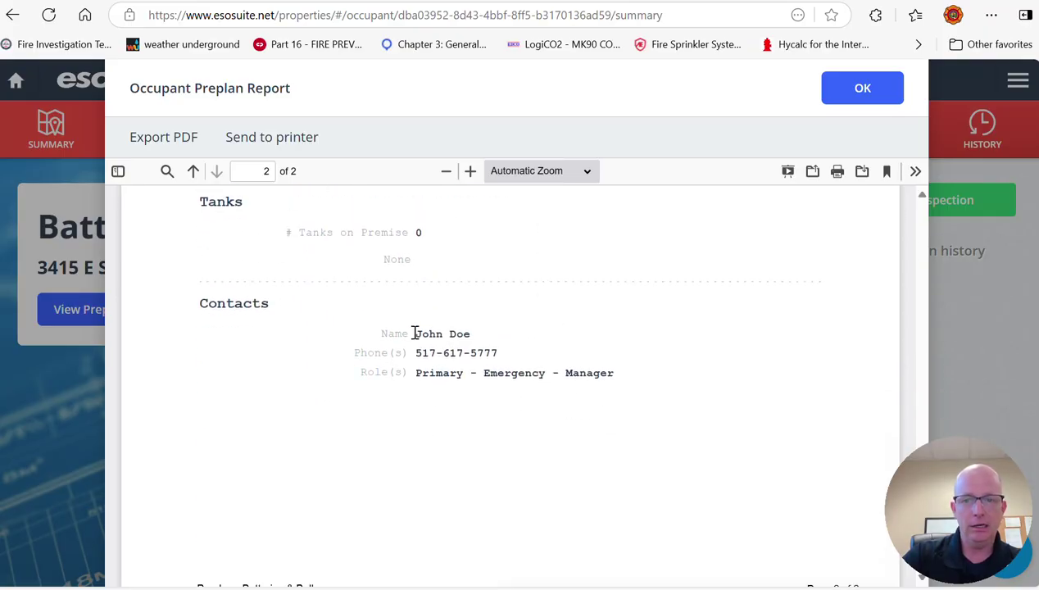
click(862, 93)
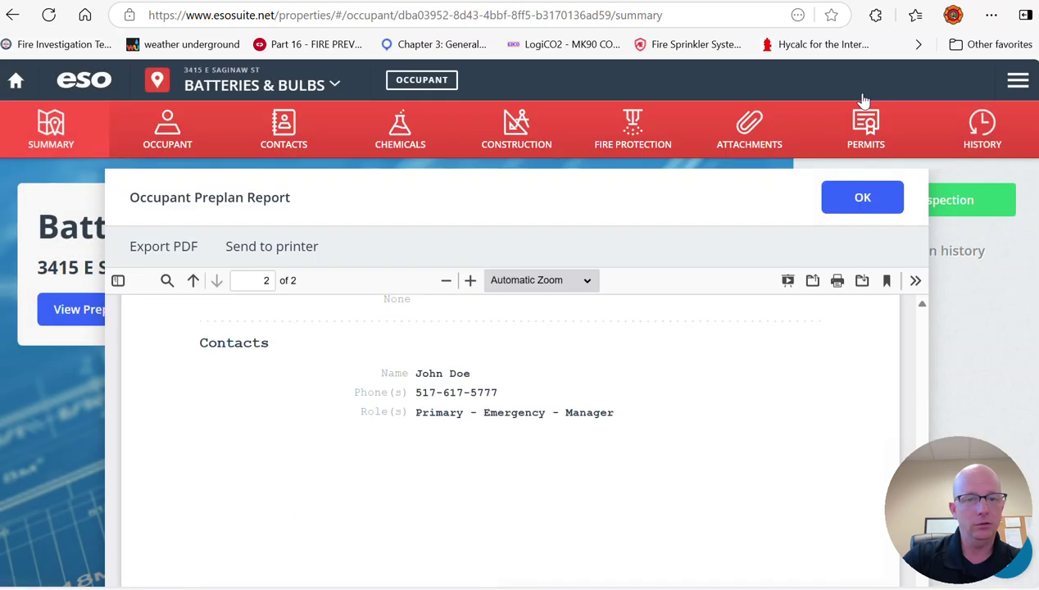